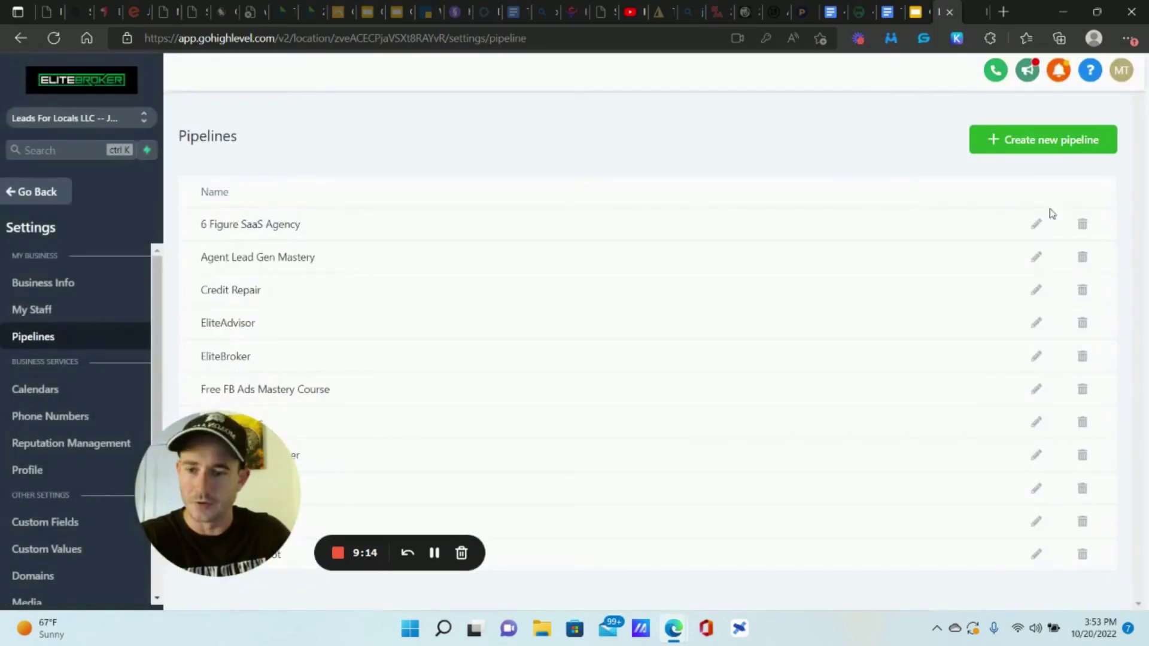
- Open the 6 Figure SaaS Agency pipeline to review its stage names, including the Contacted - Follow-Up stage, and close it without changes
{"action": "left_click", "coordinate": [1037, 228]}
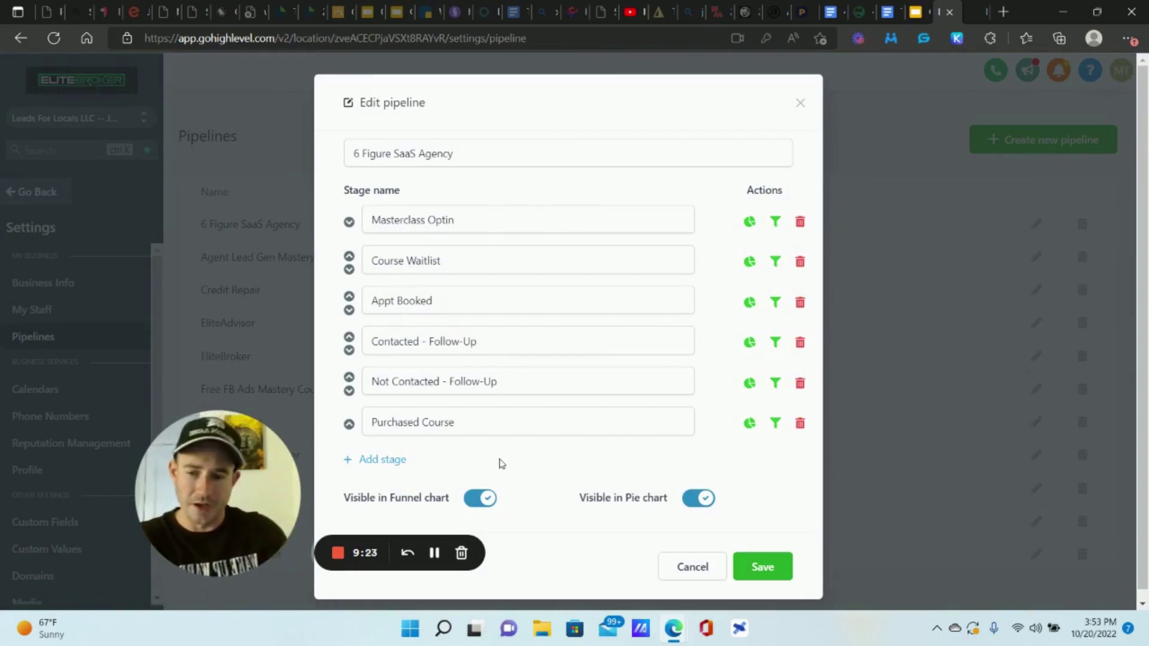
{"action": "left_click", "coordinate": [424, 336]}
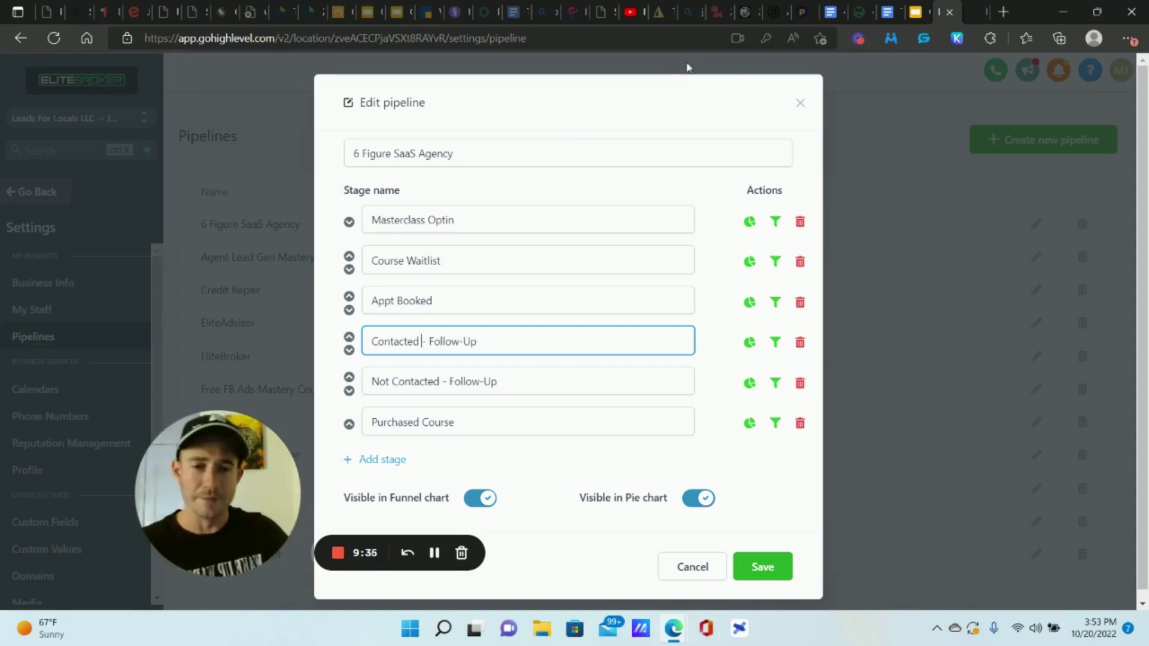
{"action": "left_click", "coordinate": [803, 106]}
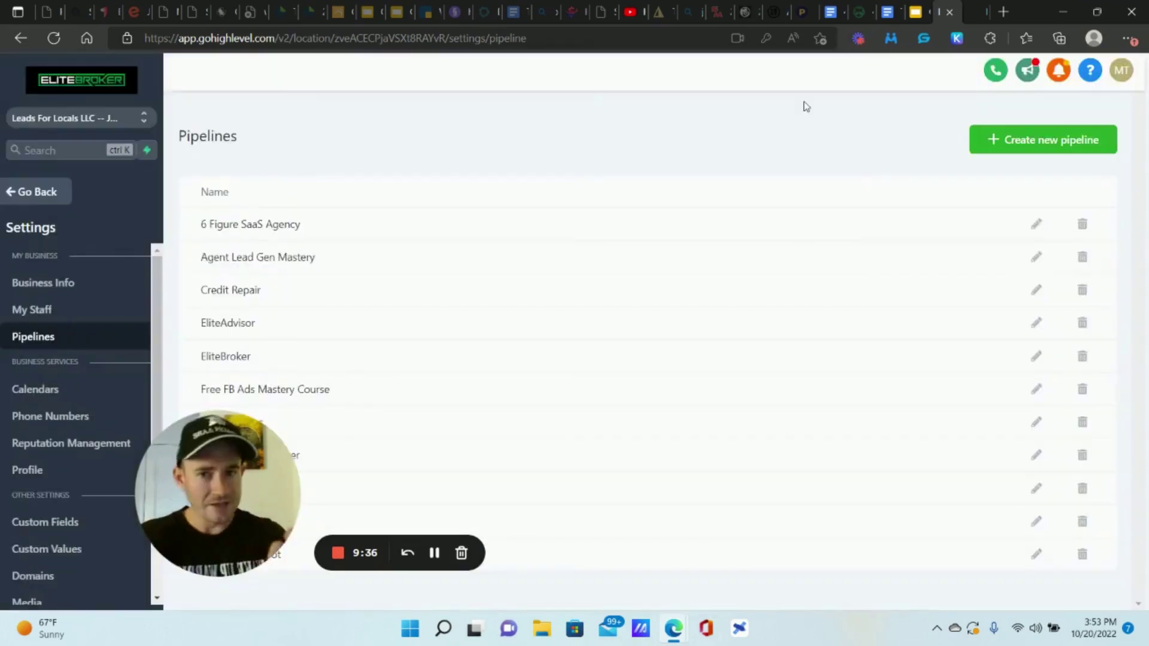
- Leave the settings for the automation workflows and create a new workflow from scratch
{"action": "left_click", "coordinate": [35, 193]}
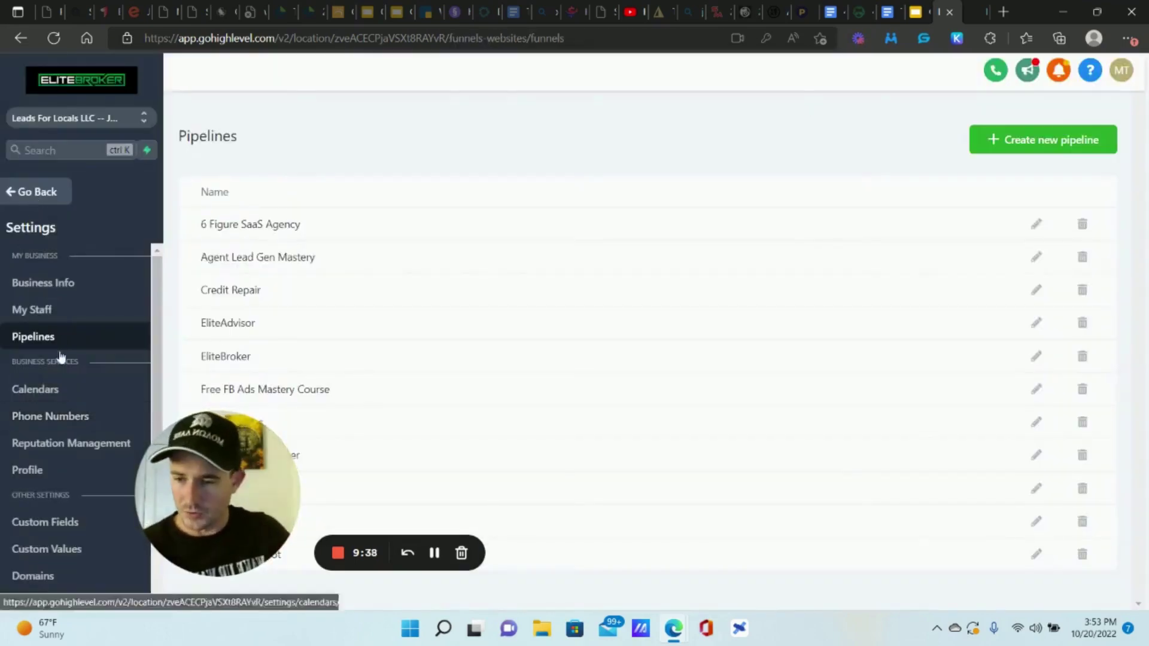
{"action": "left_click", "coordinate": [62, 437]}
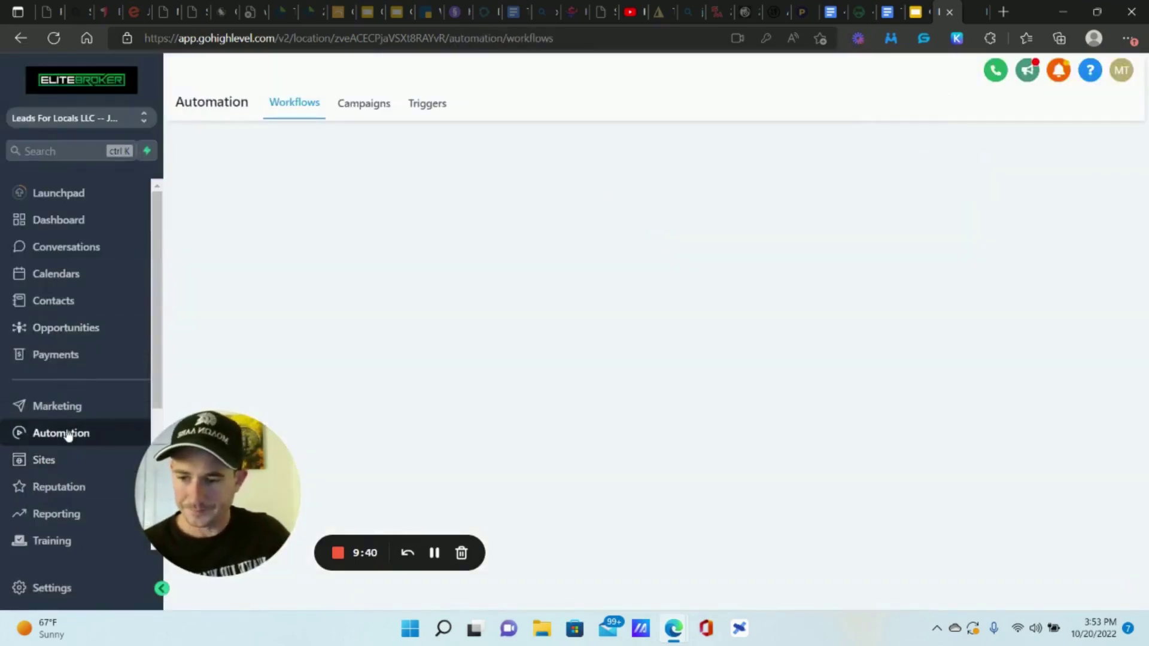
{"action": "left_click_drag", "start_coordinate": [198, 479], "coordinate": [63, 493]}
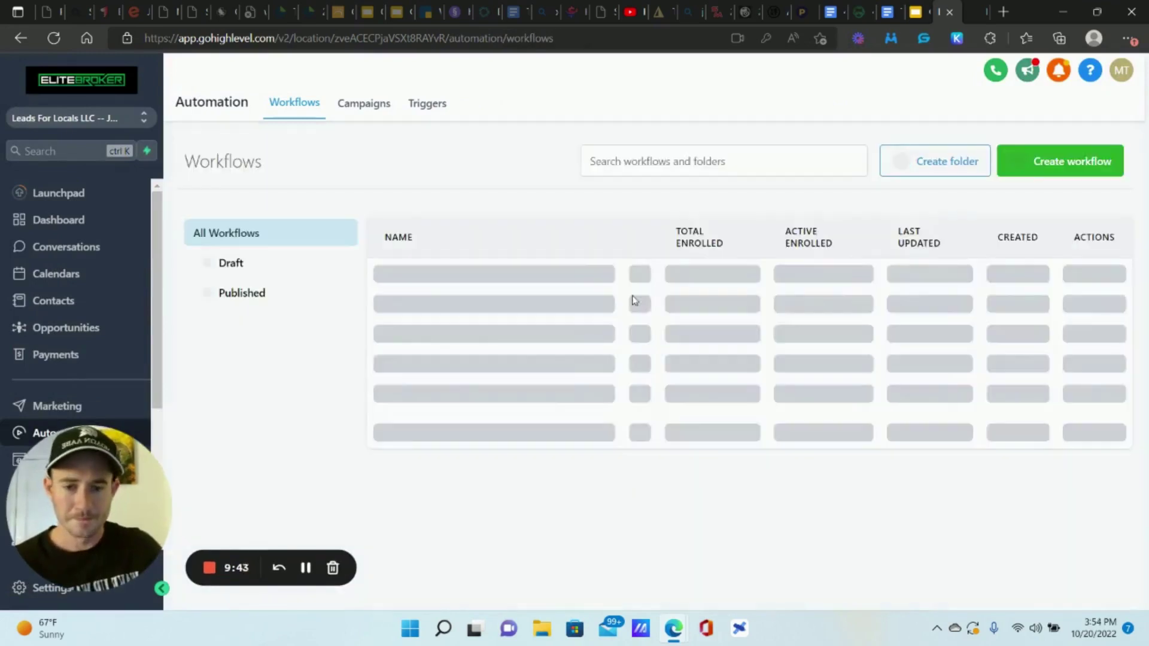
{"action": "left_click", "coordinate": [1050, 165]}
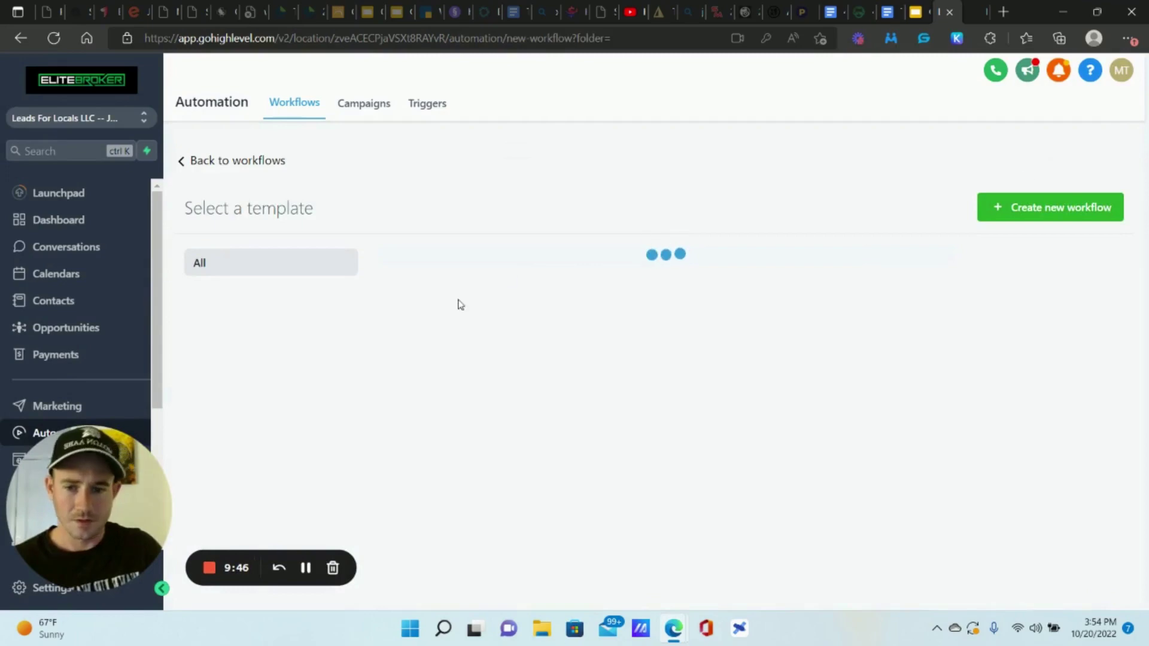
{"action": "left_click", "coordinate": [530, 471]}
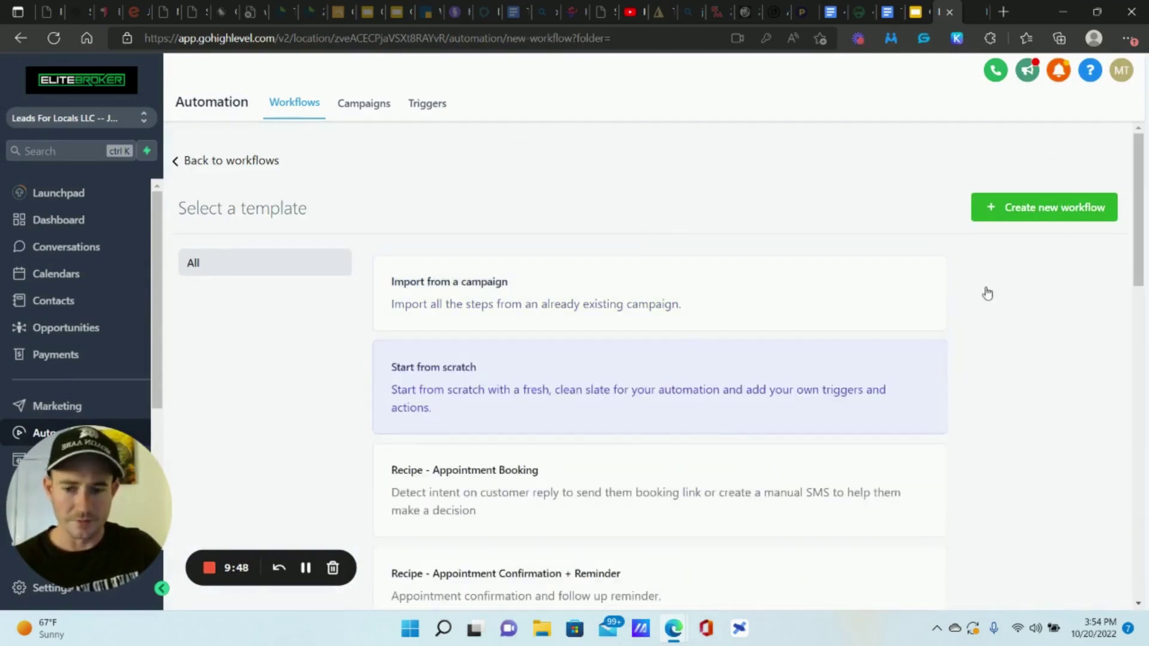
{"action": "left_click", "coordinate": [1023, 215]}
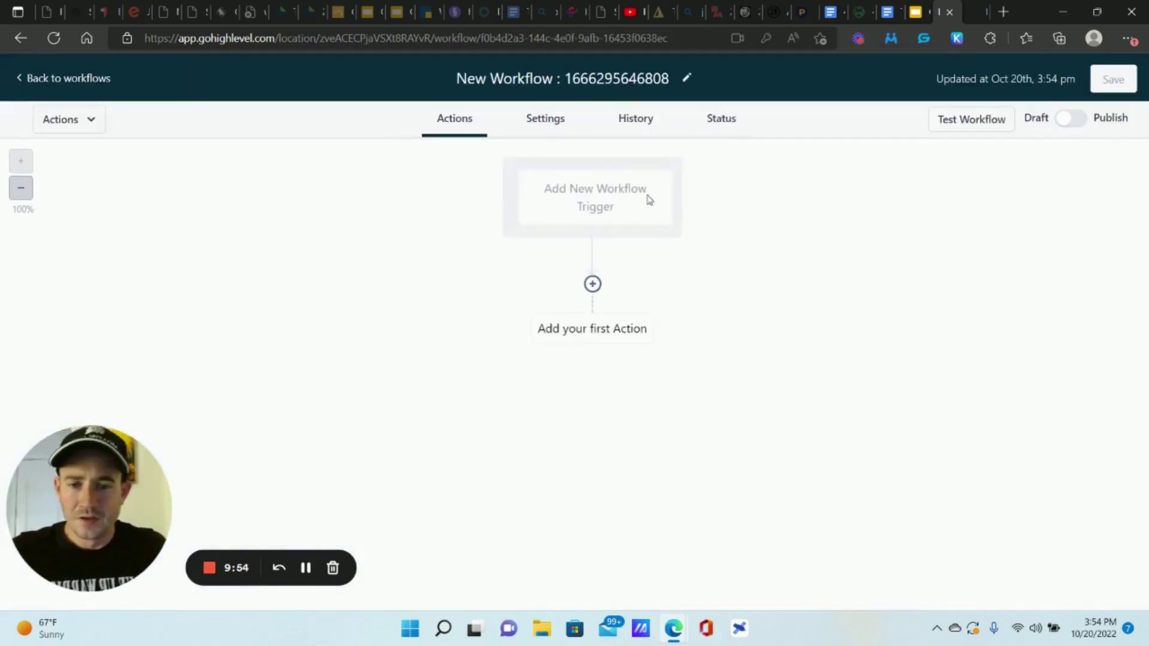
- Start a new workflow trigger of the type Pipeline Stage Changed
{"action": "left_click", "coordinate": [587, 198]}
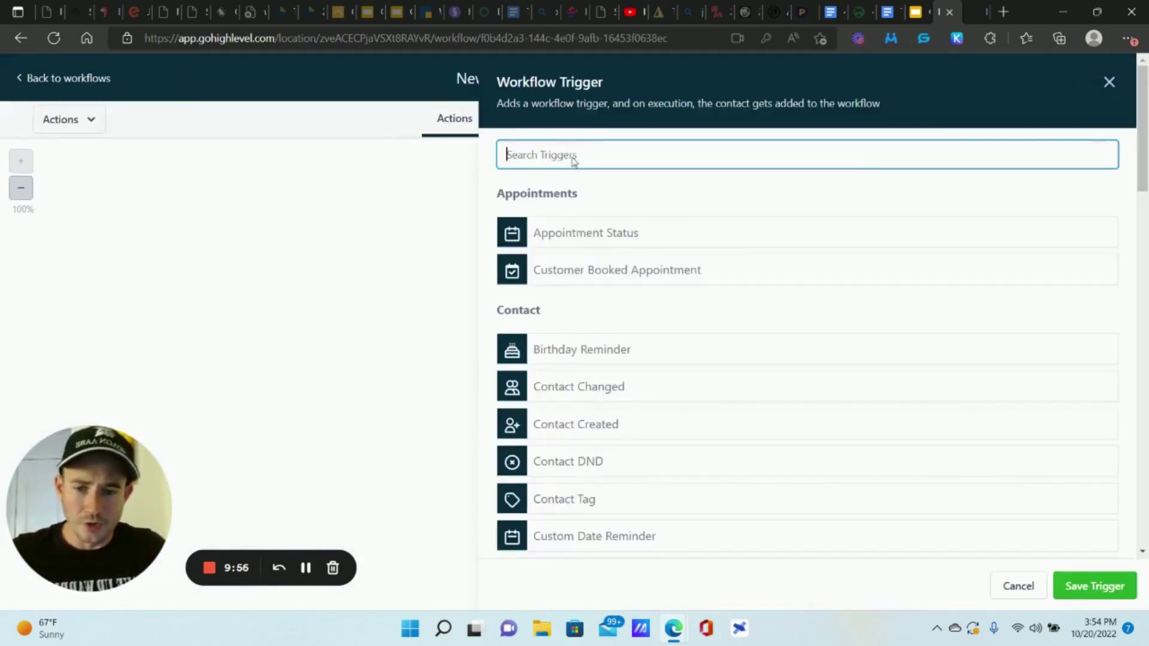
{"action": "type", "text": "pi"}
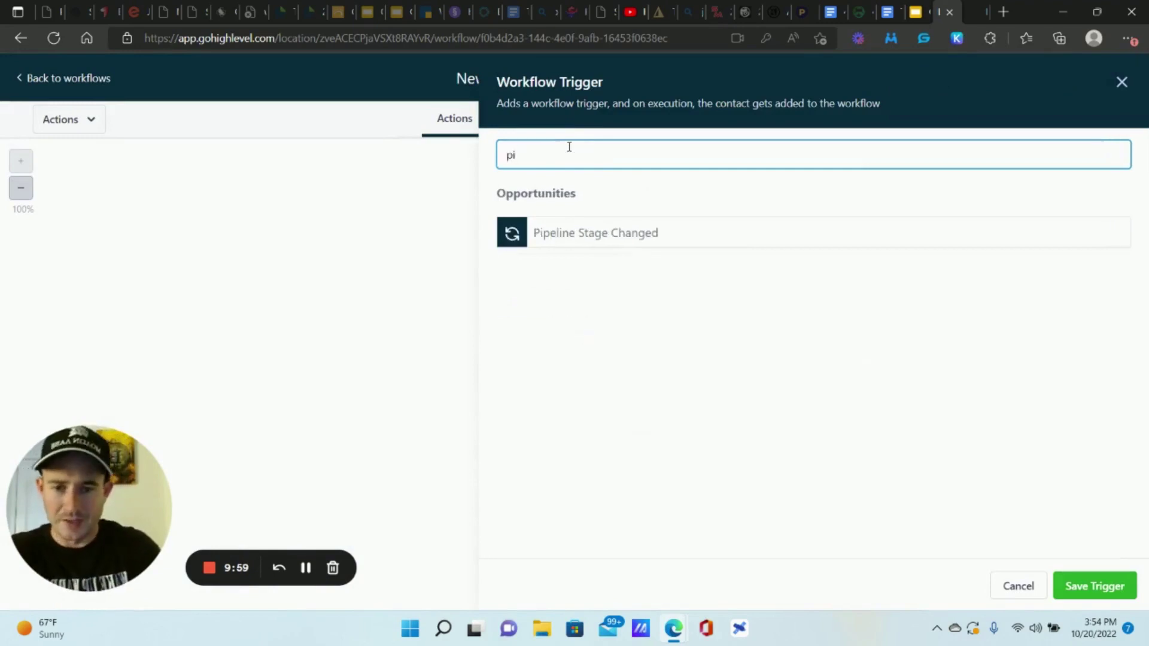
{"action": "left_click", "coordinate": [598, 236]}
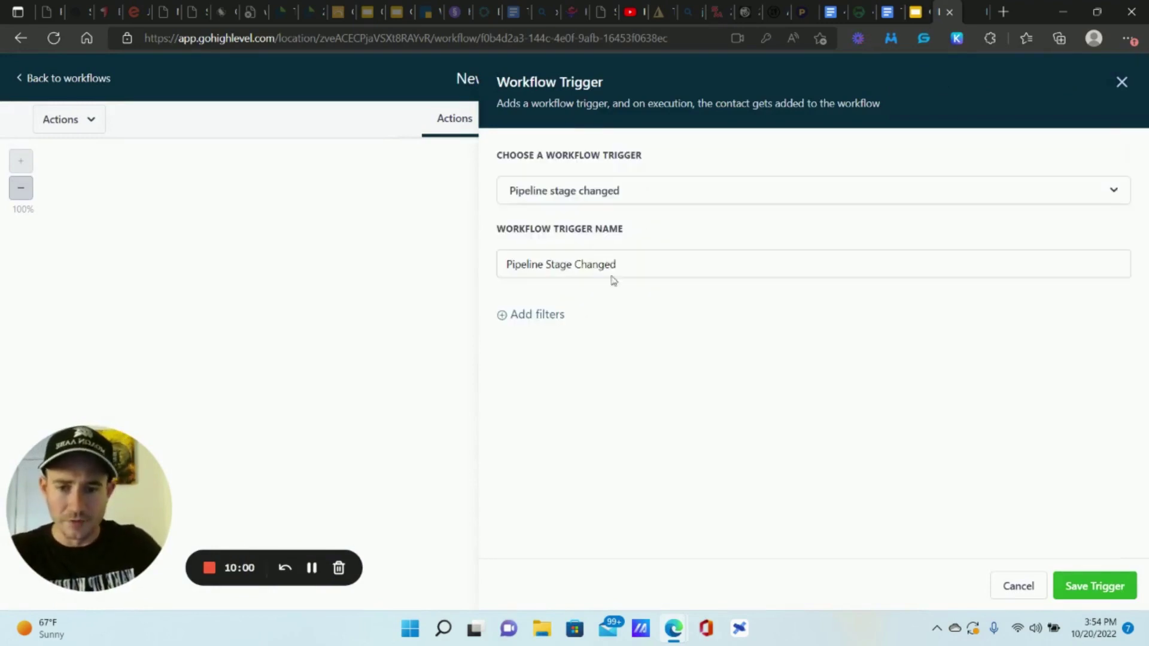
- Add a trigger filter limiting it to the In pipeline value 6 Figure SaaS Agency
{"action": "left_click", "coordinate": [551, 316]}
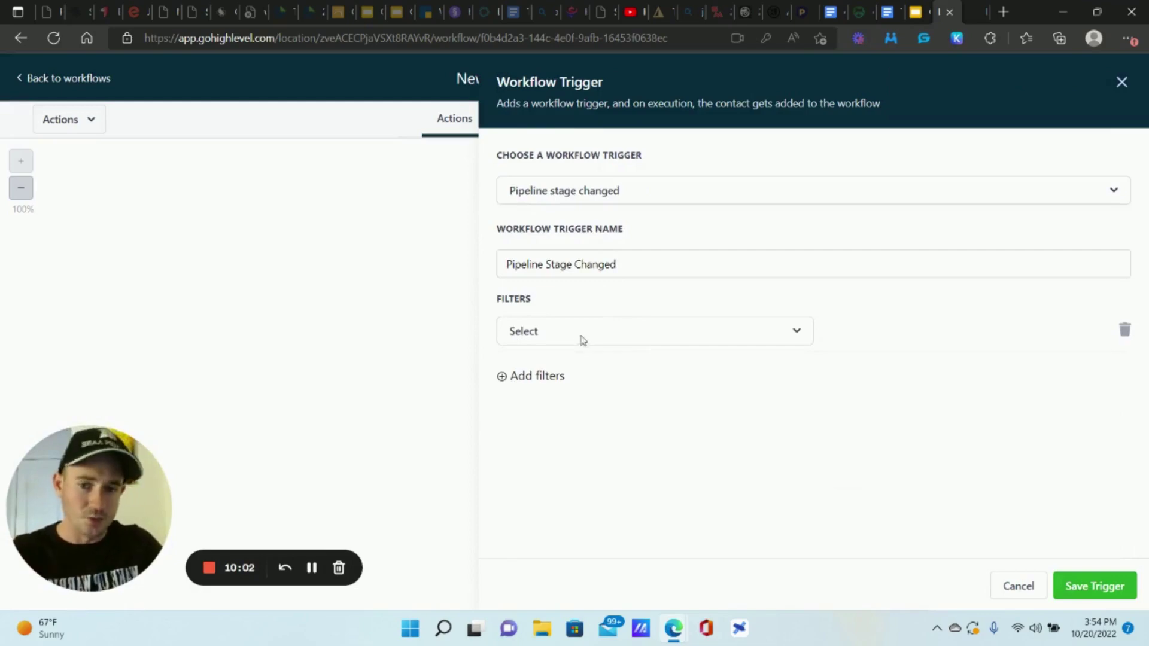
{"action": "left_click", "coordinate": [583, 340]}
{"action": "left_click", "coordinate": [560, 464]}
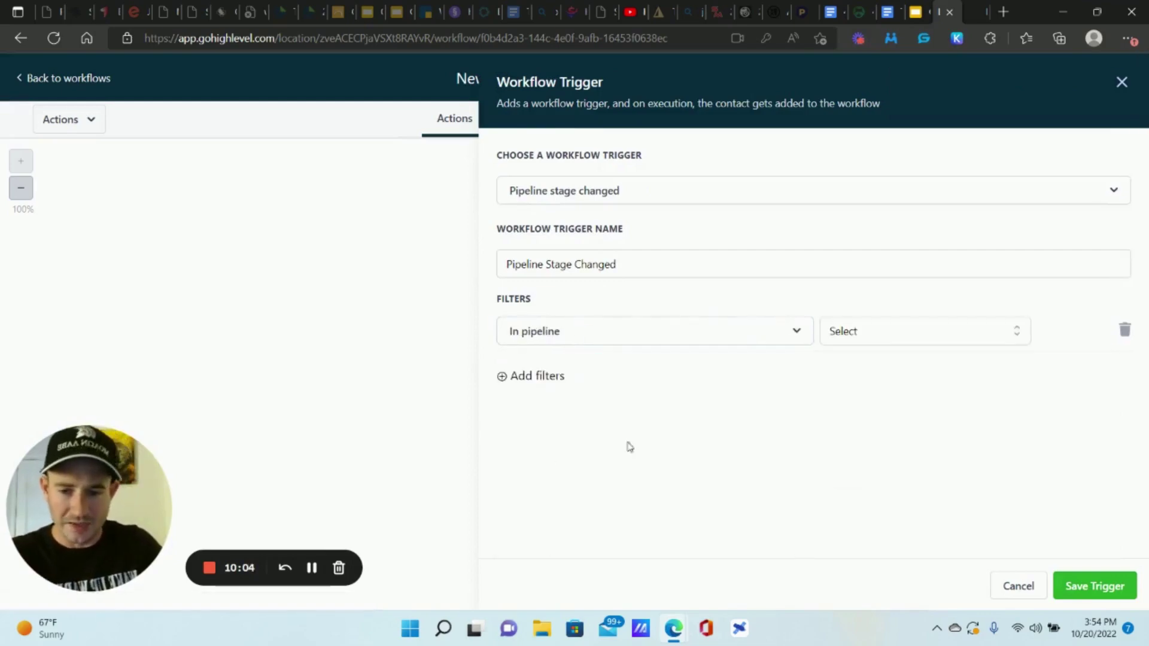
{"action": "left_click", "coordinate": [900, 325]}
{"action": "left_click", "coordinate": [871, 397]}
- Add a second filter for the pipeline stage Contacted - Follow-Up and save the trigger
{"action": "left_click", "coordinate": [560, 377]}
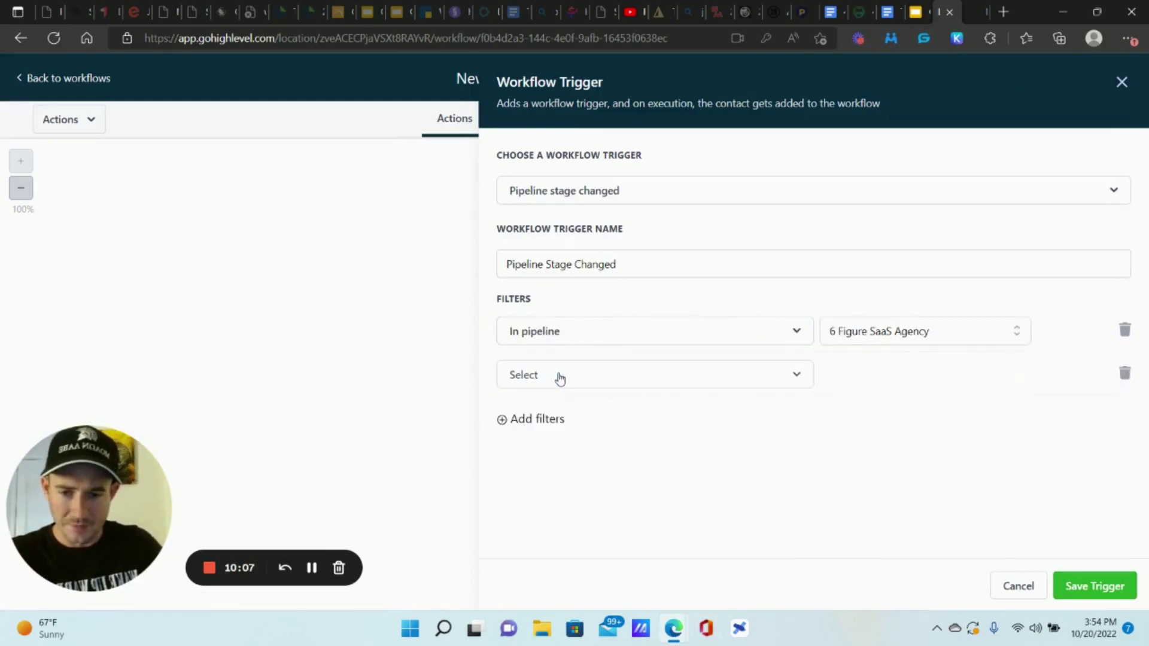
{"action": "left_click", "coordinate": [560, 377]}
{"action": "left_click", "coordinate": [539, 509]}
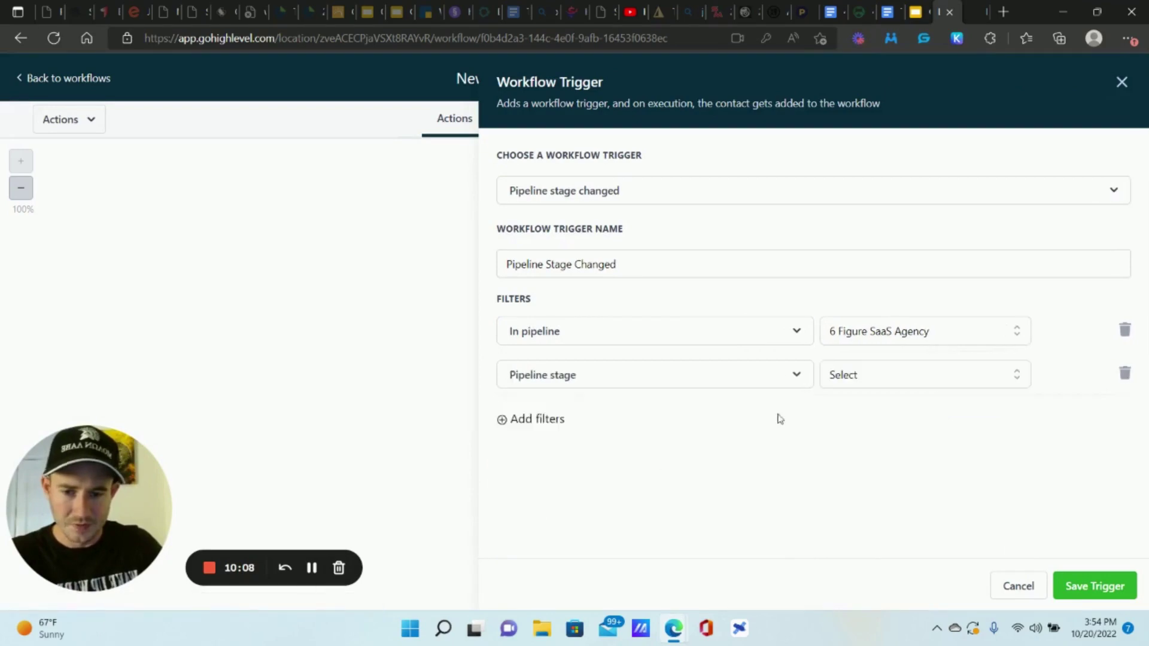
{"action": "left_click", "coordinate": [849, 373]}
{"action": "left_click", "coordinate": [897, 524]}
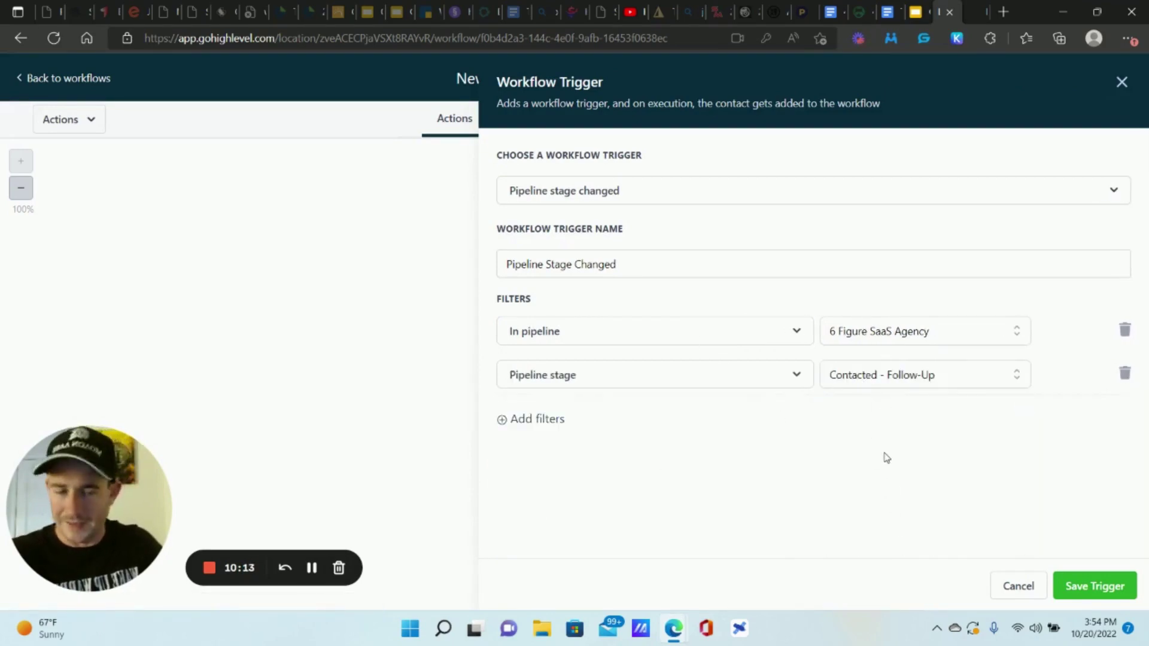
{"action": "left_click", "coordinate": [1081, 584]}
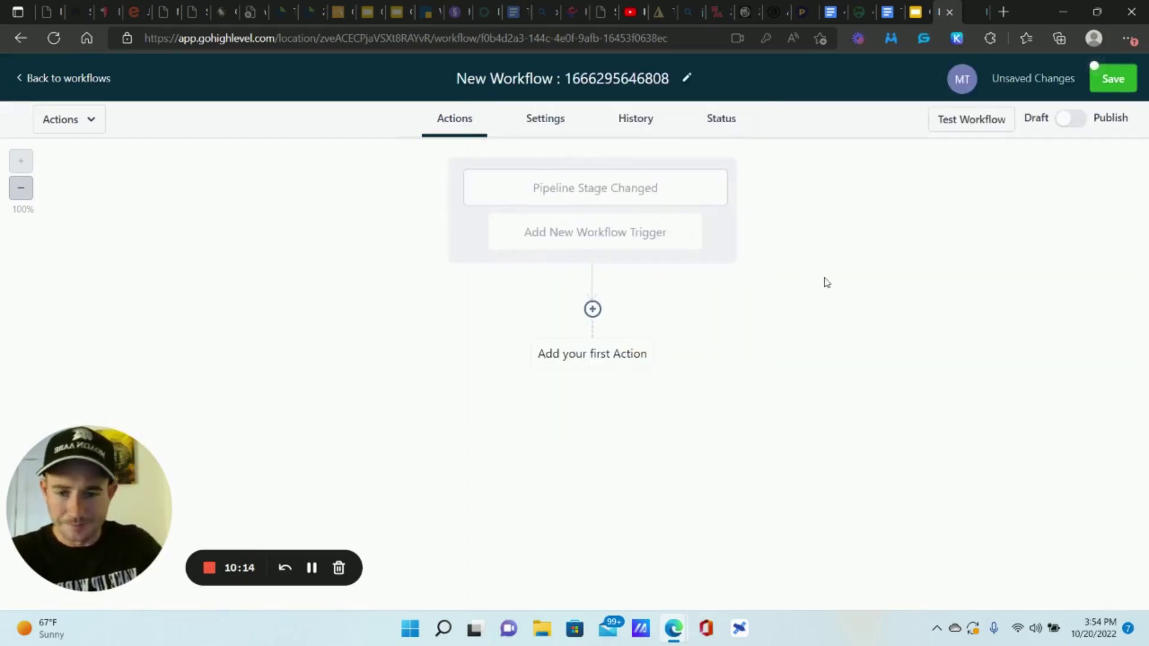
- Add an If / Else condition as the workflow's first action
{"action": "left_click", "coordinate": [593, 309]}
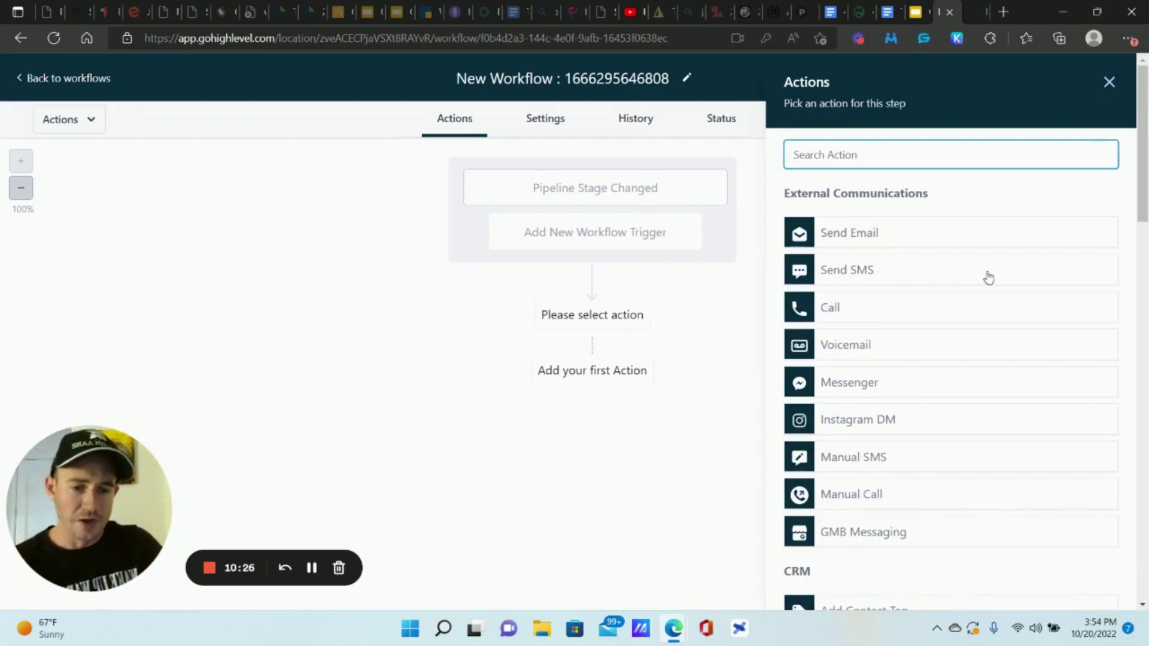
{"action": "scroll", "coordinate": [987, 277], "scroll_direction": "down", "scroll_amount": 4}
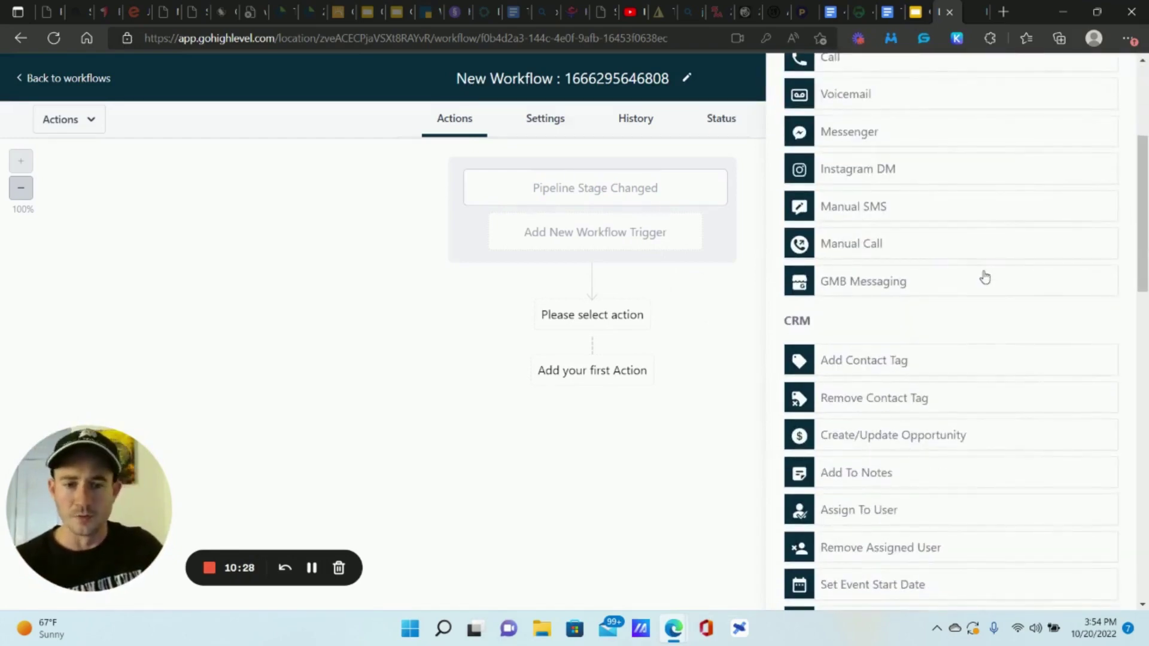
{"action": "scroll", "coordinate": [985, 277], "scroll_direction": "down", "scroll_amount": 10}
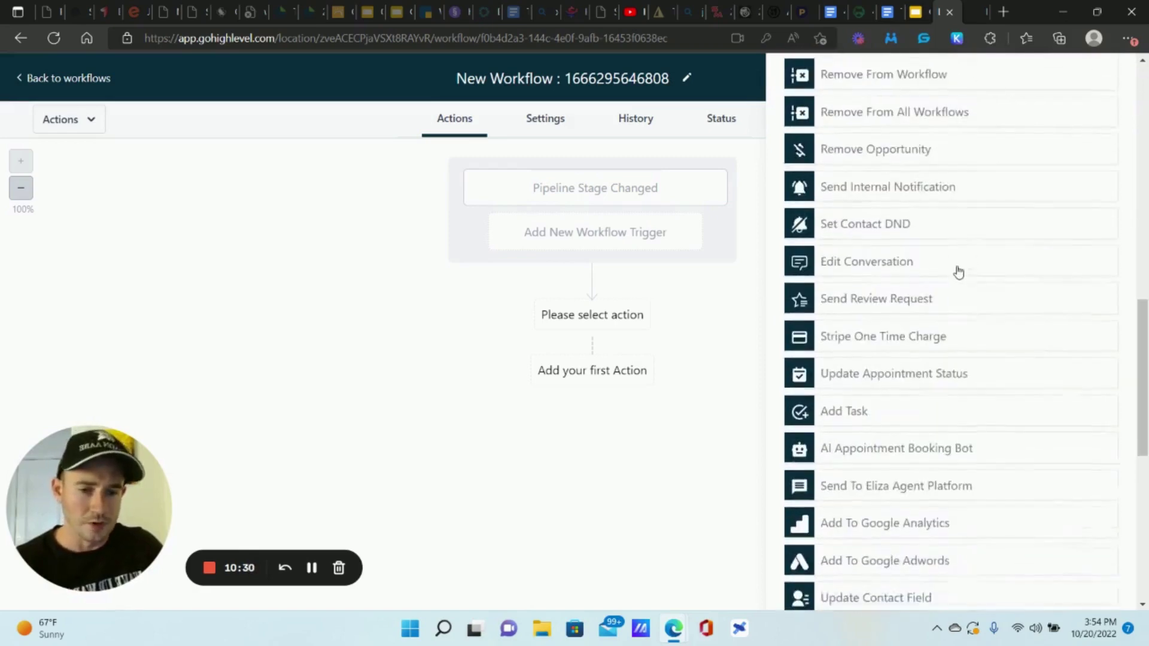
{"action": "scroll", "coordinate": [958, 270], "scroll_direction": "down", "scroll_amount": 8}
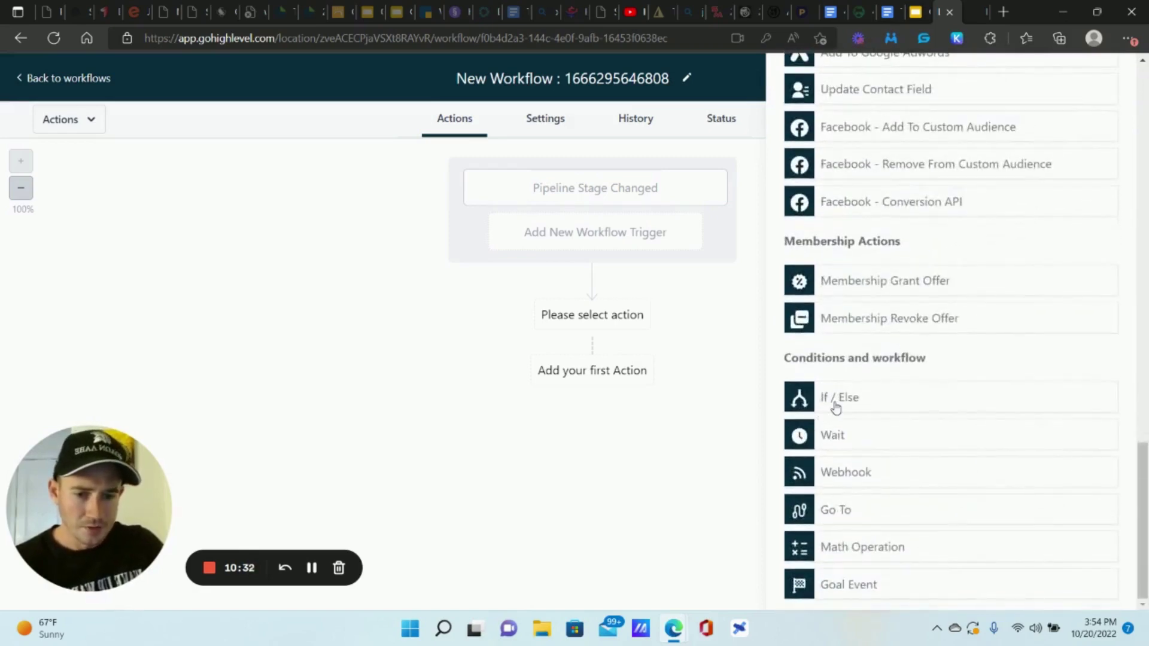
{"action": "left_click", "coordinate": [834, 400]}
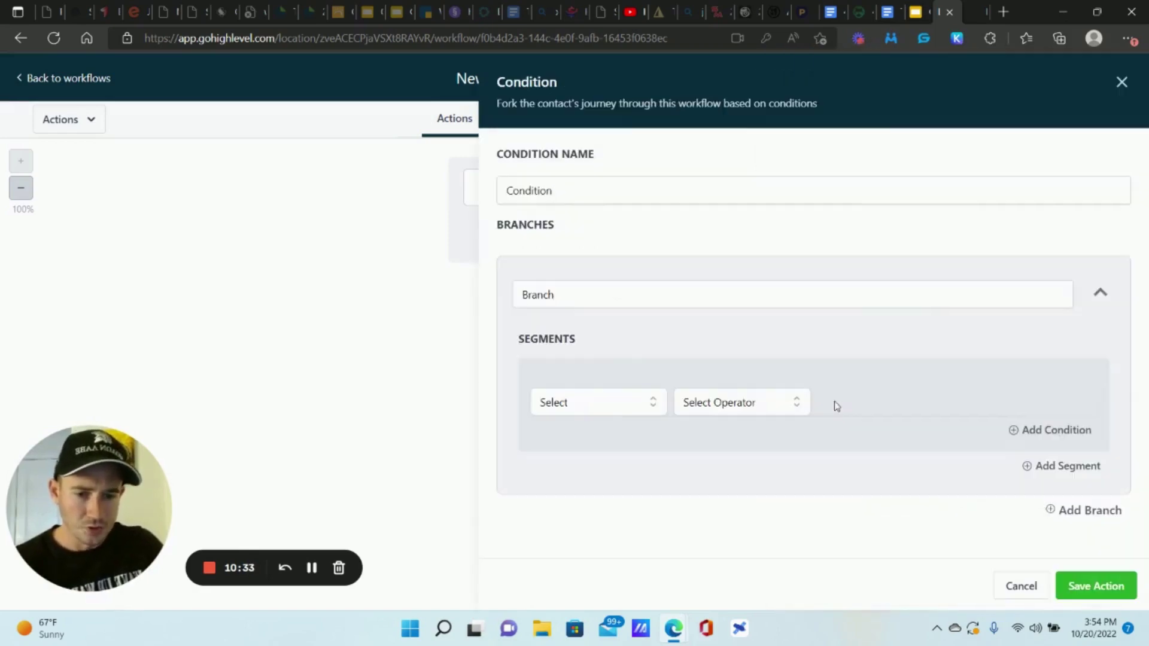
- Base the branch's segment on the Tags field from the contact details
{"action": "left_click", "coordinate": [593, 406]}
{"action": "scroll", "coordinate": [658, 341], "scroll_direction": "down", "scroll_amount": 1}
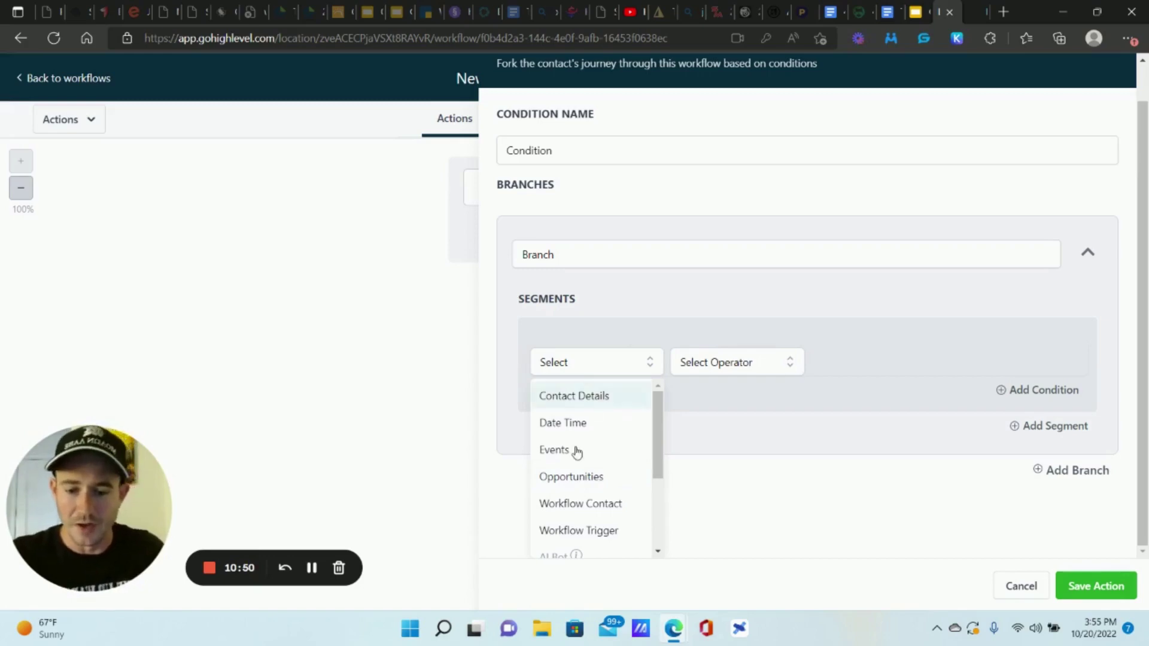
{"action": "scroll", "coordinate": [577, 454], "scroll_direction": "down", "scroll_amount": 3}
{"action": "scroll", "coordinate": [607, 418], "scroll_direction": "up", "scroll_amount": 3}
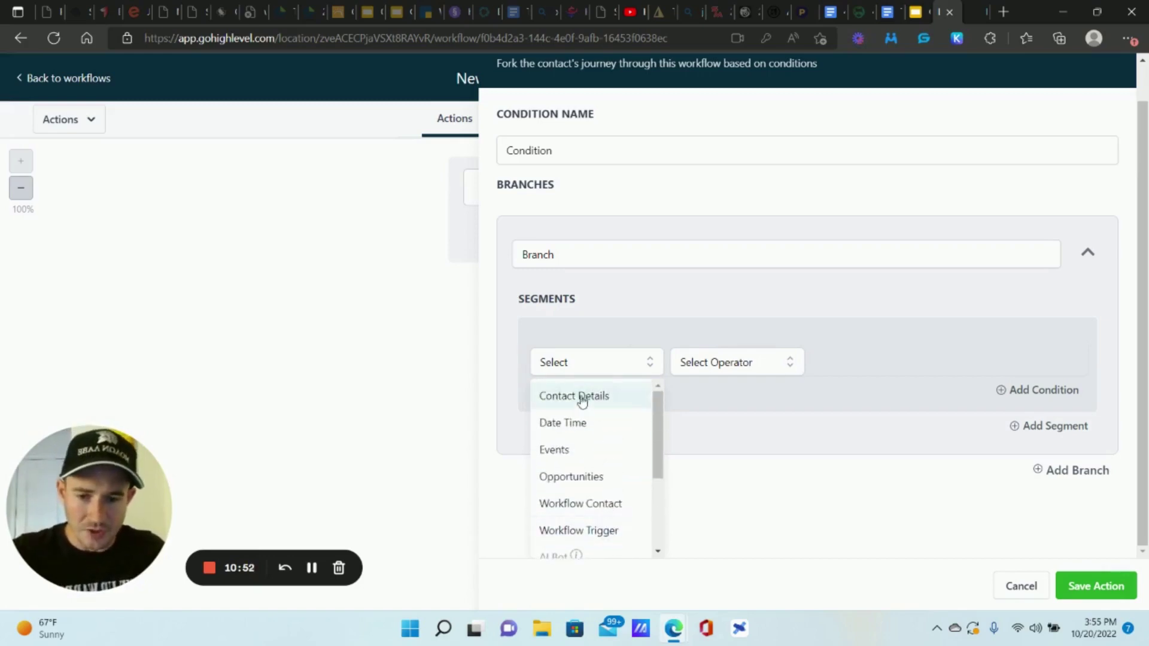
{"action": "left_click", "coordinate": [582, 397]}
{"action": "scroll", "coordinate": [605, 451], "scroll_direction": "down", "scroll_amount": 5}
{"action": "scroll", "coordinate": [601, 459], "scroll_direction": "down", "scroll_amount": 5}
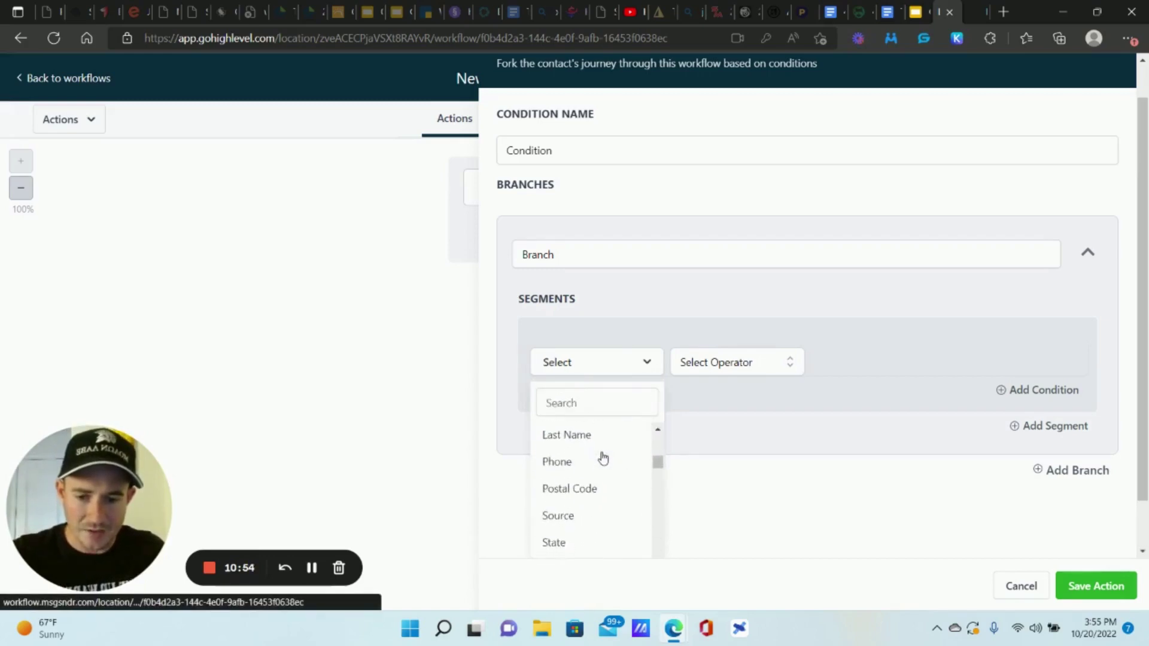
{"action": "left_click", "coordinate": [554, 483]}
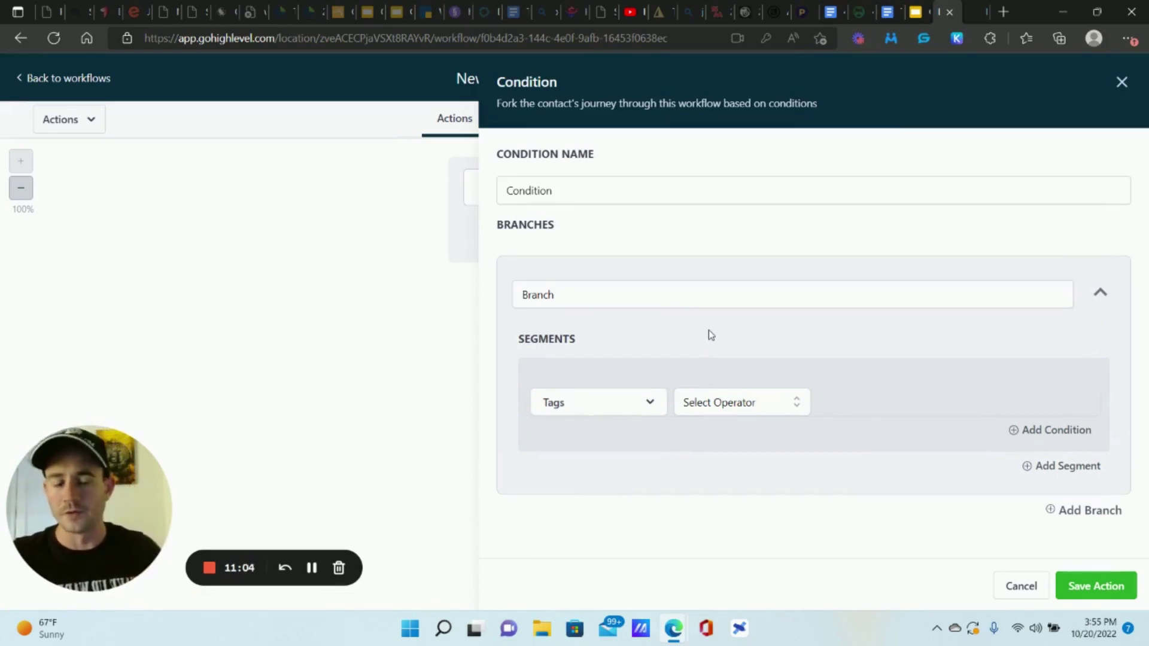
- Make the branch require that Tags includes "purchased 6 figure saas agency", and save the condition action
{"action": "left_click", "coordinate": [761, 402]}
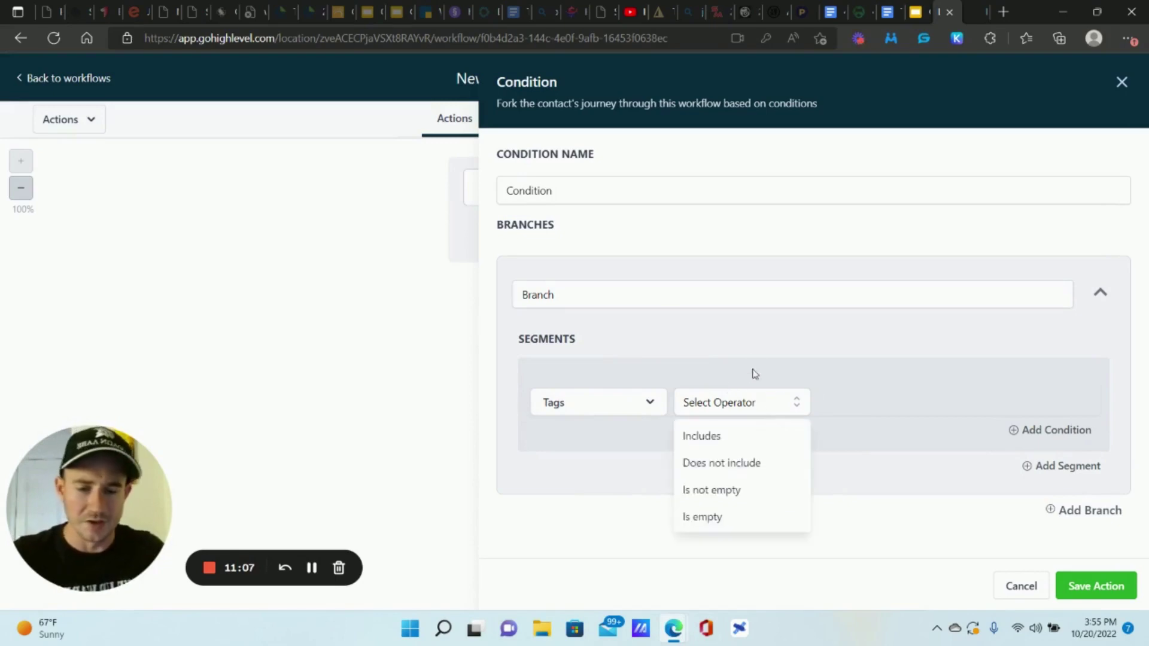
{"action": "left_click", "coordinate": [707, 437]}
{"action": "left_click", "coordinate": [903, 416]}
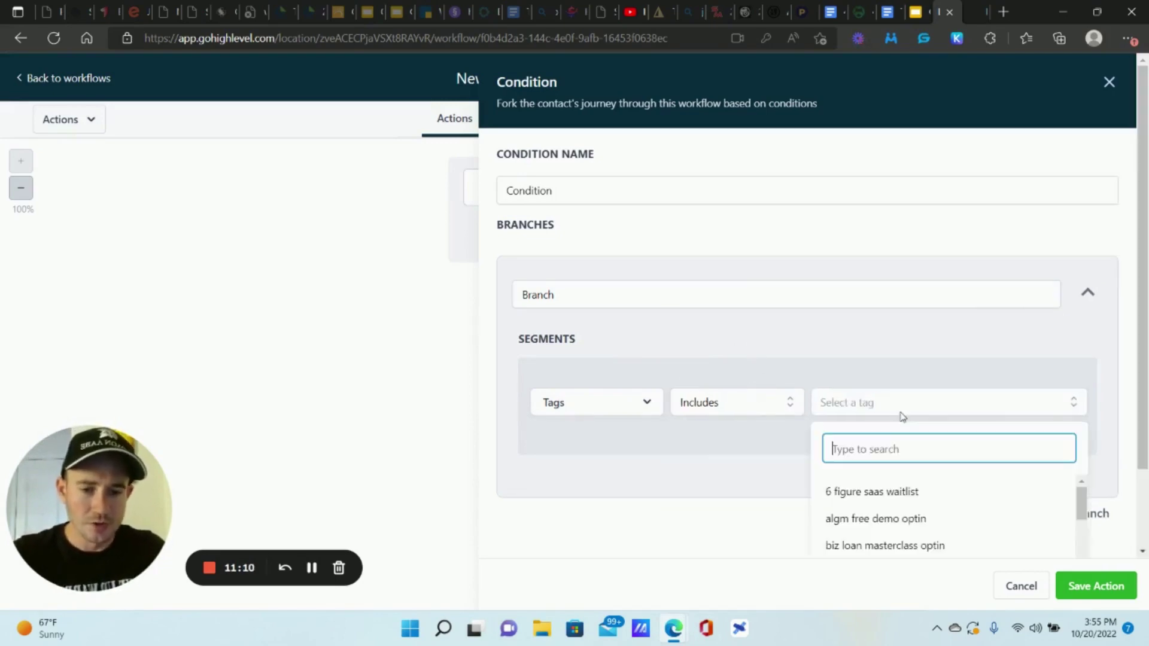
{"action": "scroll", "coordinate": [897, 359], "scroll_direction": "down", "scroll_amount": 2}
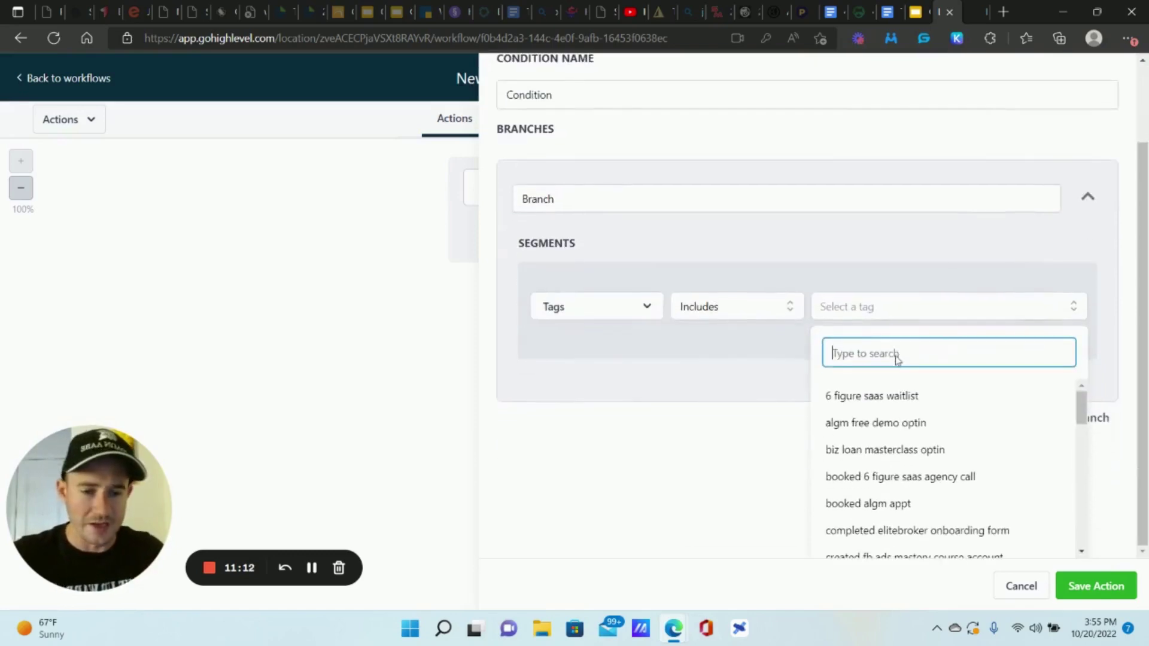
{"action": "type", "text": "un"}
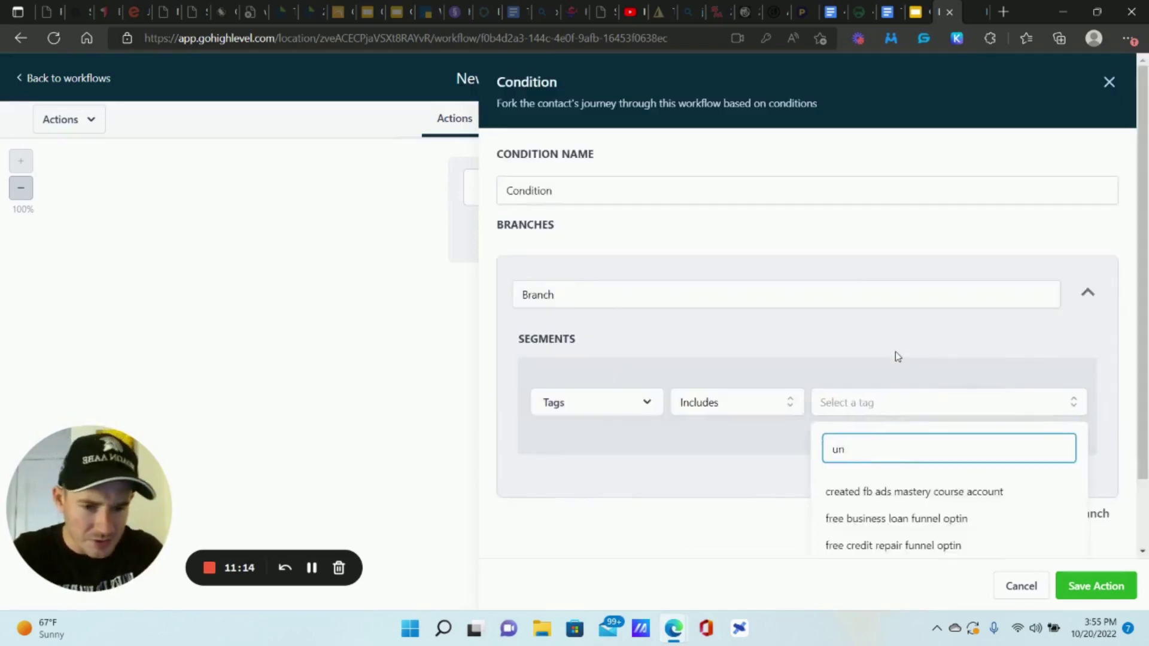
{"action": "key", "text": "BackSpace"}
{"action": "key", "text": "BackSpace"}
{"action": "type", "text": "saas"}
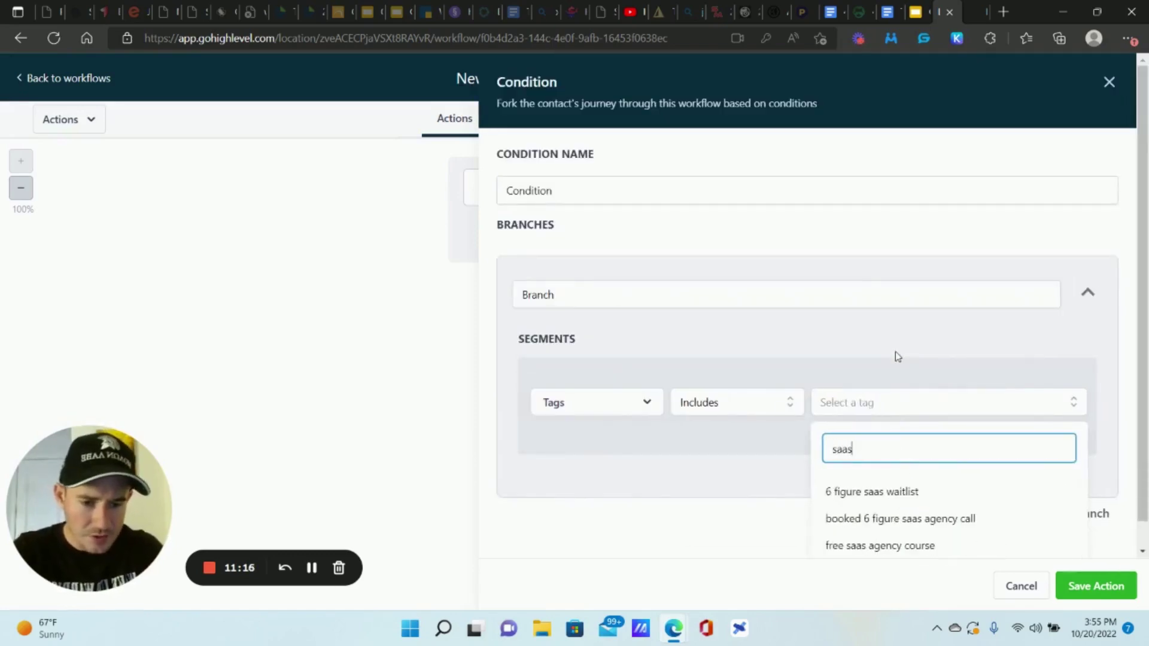
{"action": "scroll", "coordinate": [895, 353], "scroll_direction": "down", "scroll_amount": 2}
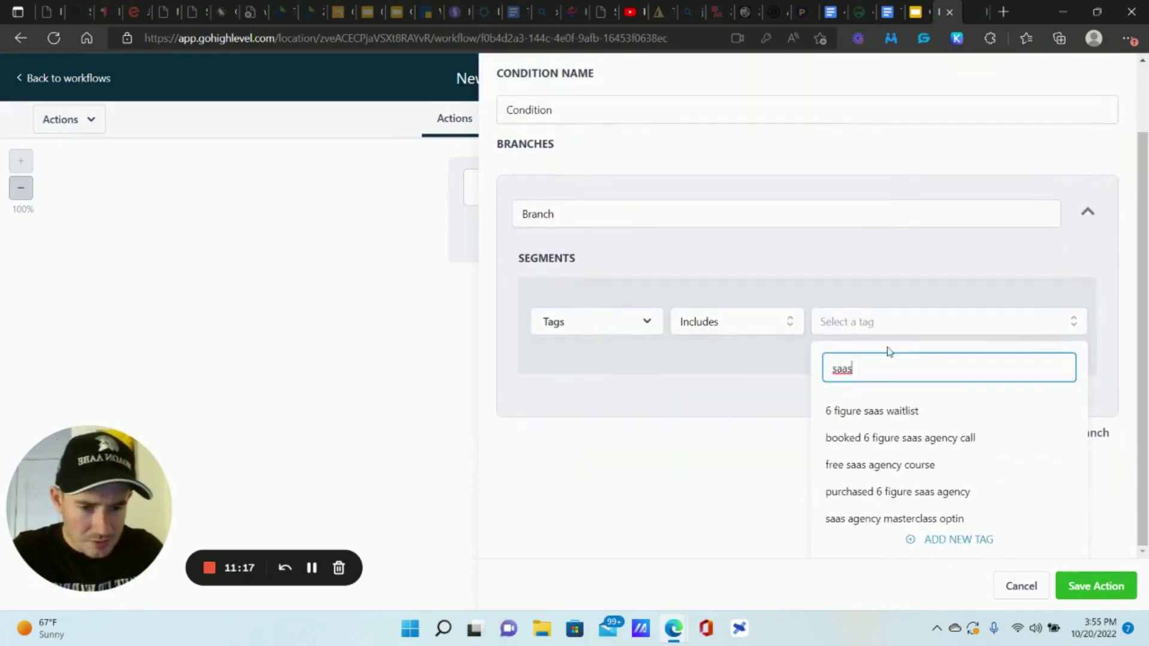
{"action": "left_click", "coordinate": [861, 496]}
{"action": "left_click", "coordinate": [908, 269]}
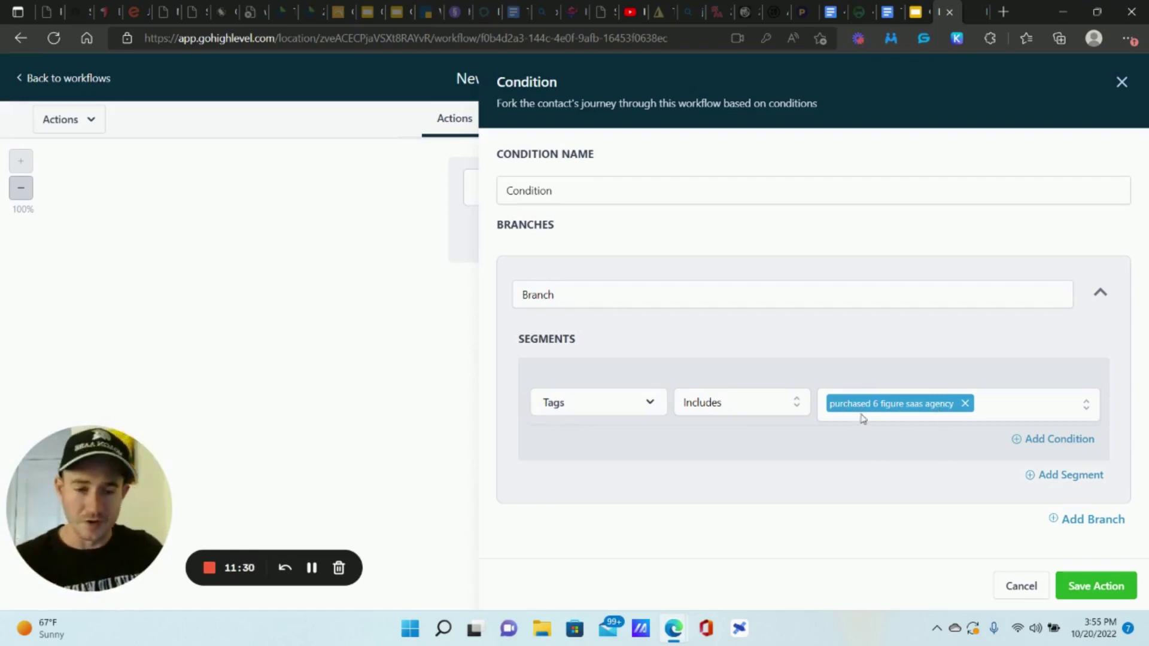
{"action": "left_click", "coordinate": [1117, 587]}
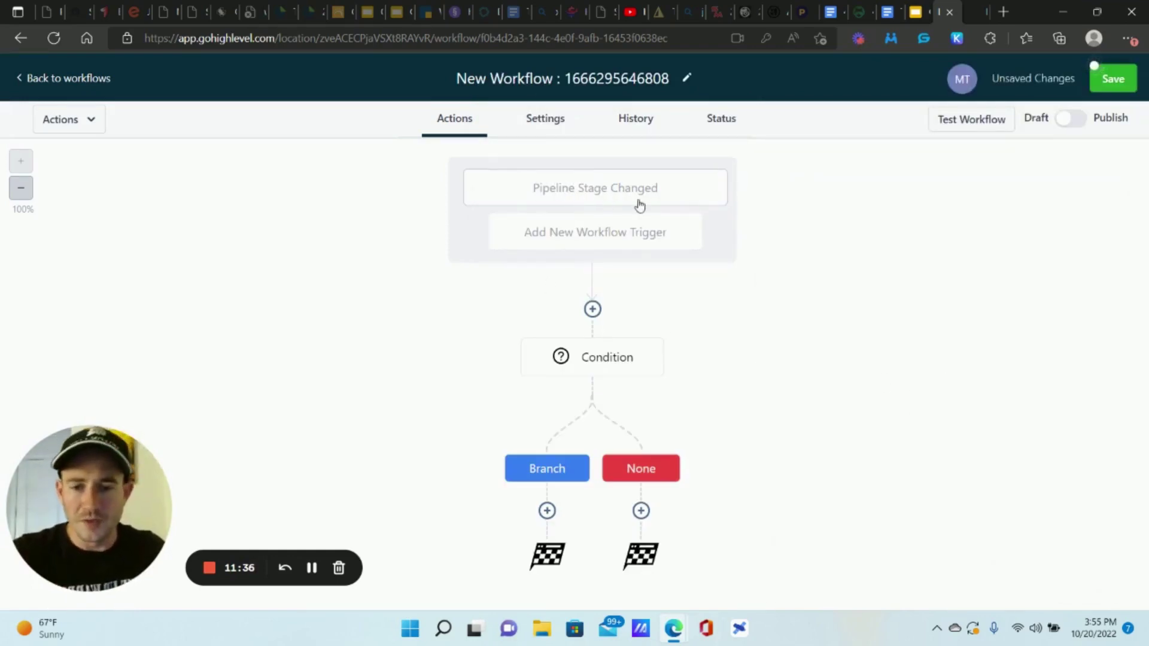
- Add a Wait action between the trigger and the condition, with a time delay of 5 days
{"action": "left_click", "coordinate": [593, 309]}
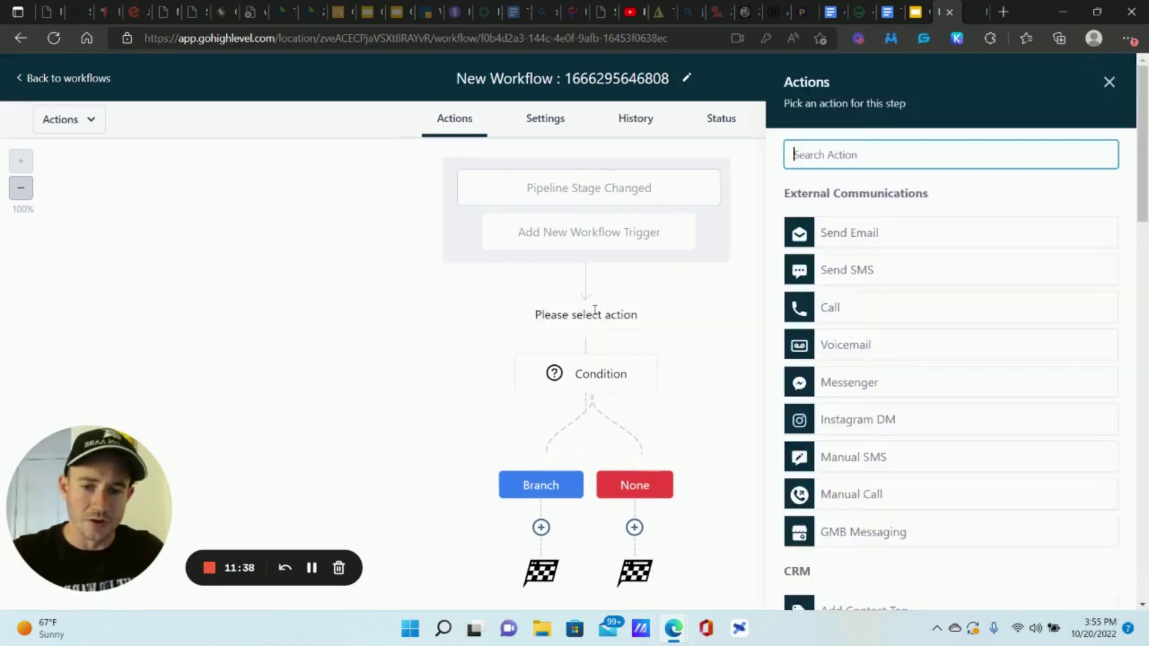
{"action": "scroll", "coordinate": [956, 327], "scroll_direction": "down", "scroll_amount": 10}
{"action": "scroll", "coordinate": [956, 327], "scroll_direction": "down", "scroll_amount": 2}
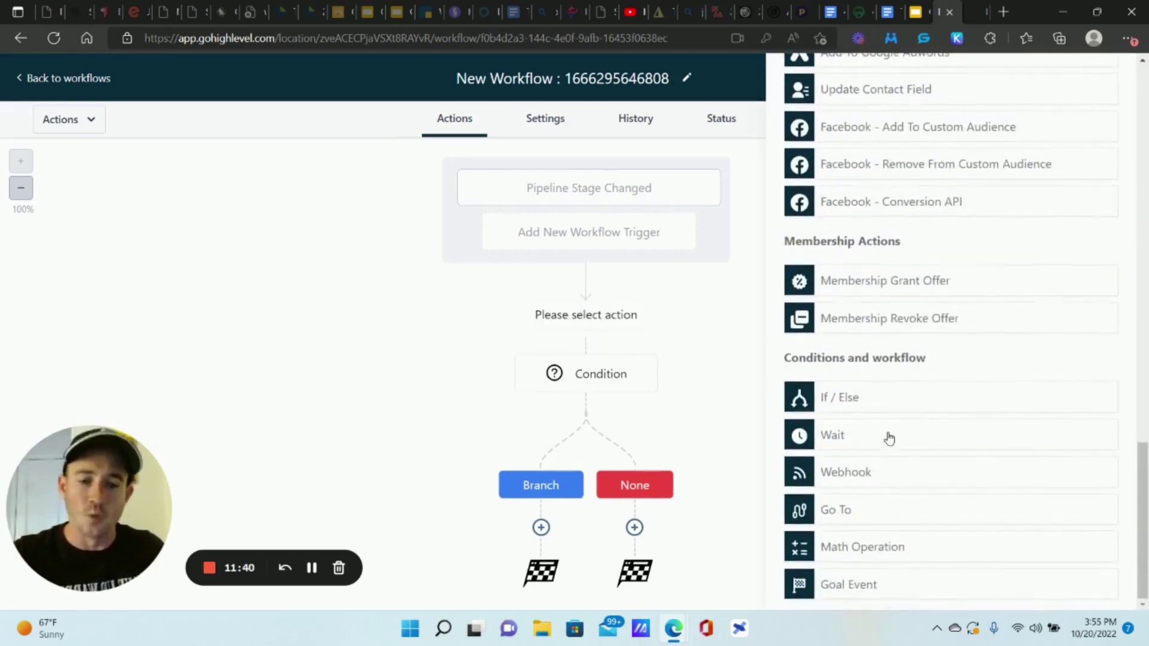
{"action": "left_click", "coordinate": [844, 439]}
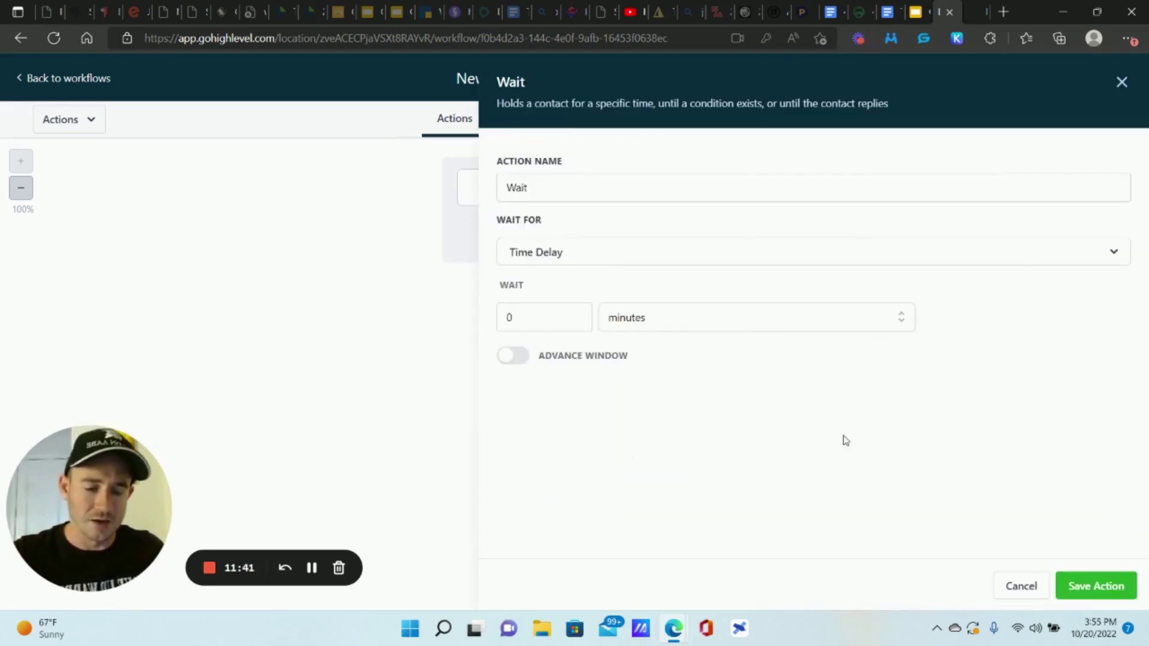
{"action": "left_click", "coordinate": [549, 315]}
{"action": "type", "text": "5"}
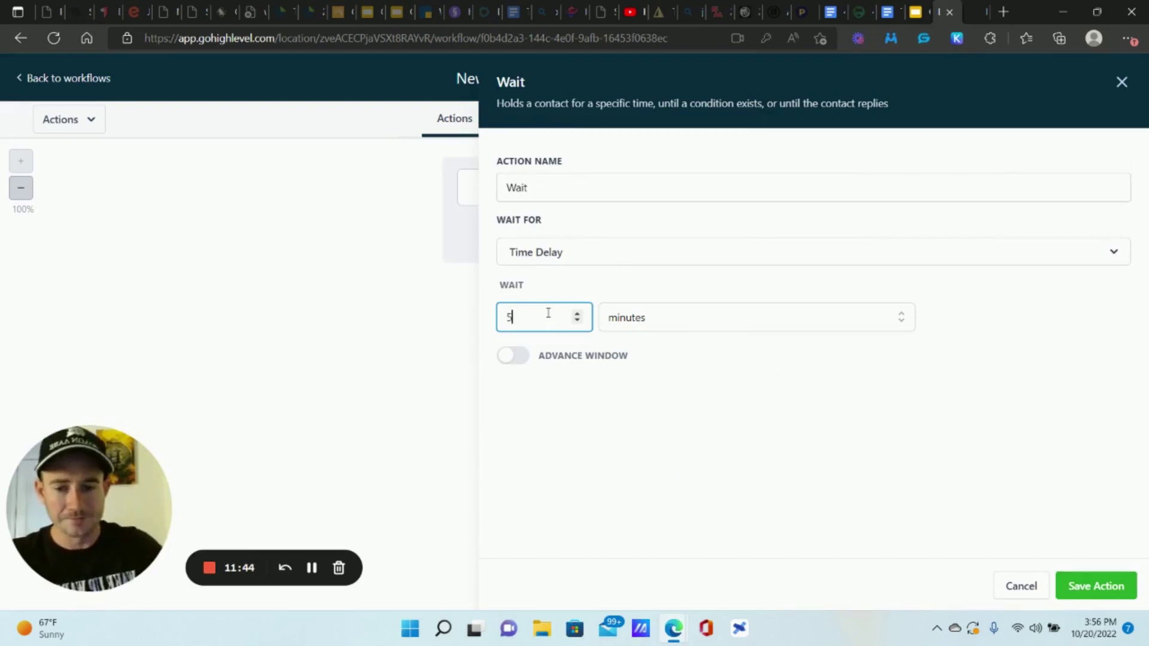
{"action": "left_click", "coordinate": [633, 328]}
{"action": "left_click", "coordinate": [633, 401]}
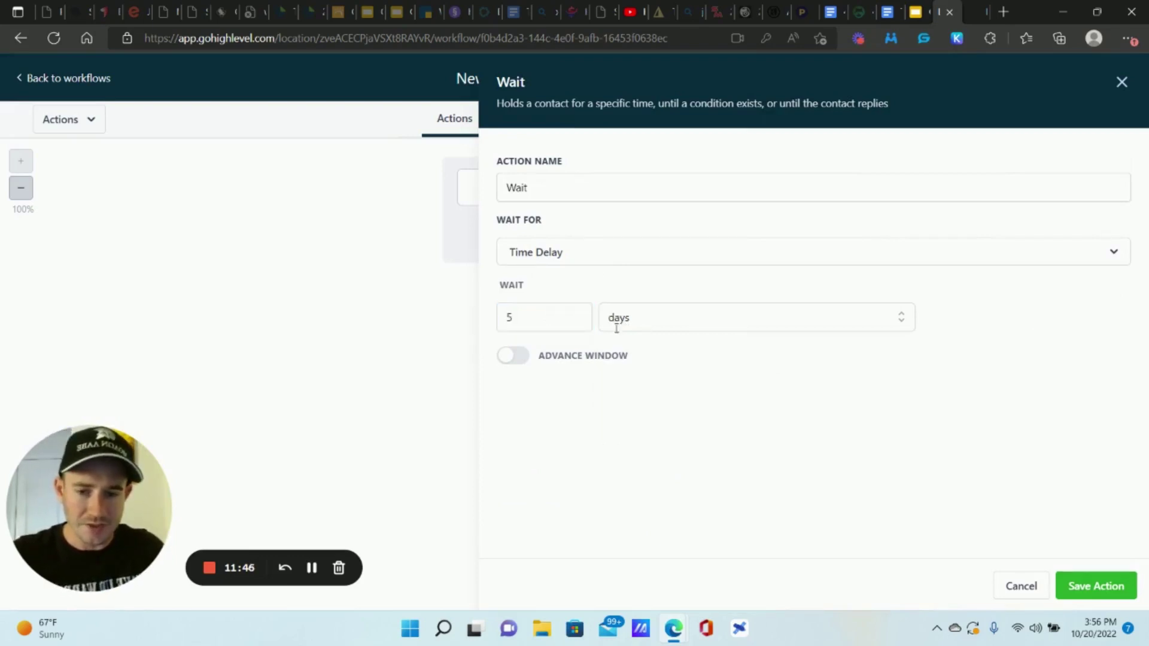
- Name the wait action "Wait 5 days" and save it
{"action": "left_click", "coordinate": [560, 187]}
{"action": "type", "text": "5 d"}
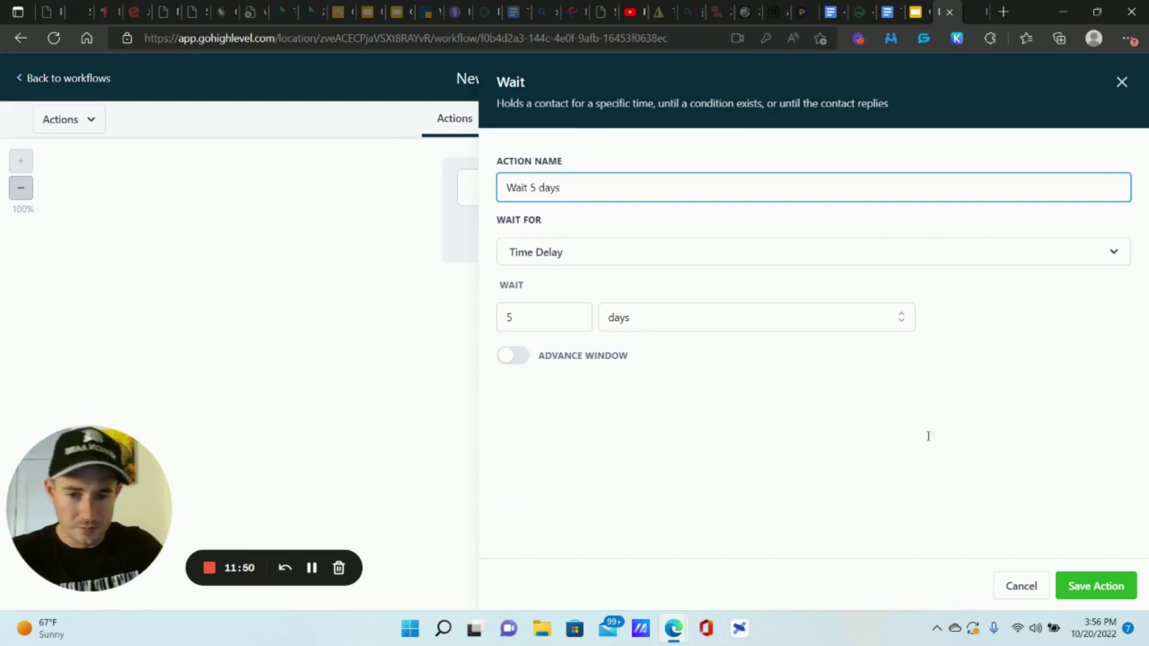
{"action": "type", "text": "ays"}
{"action": "left_click", "coordinate": [1095, 586]}
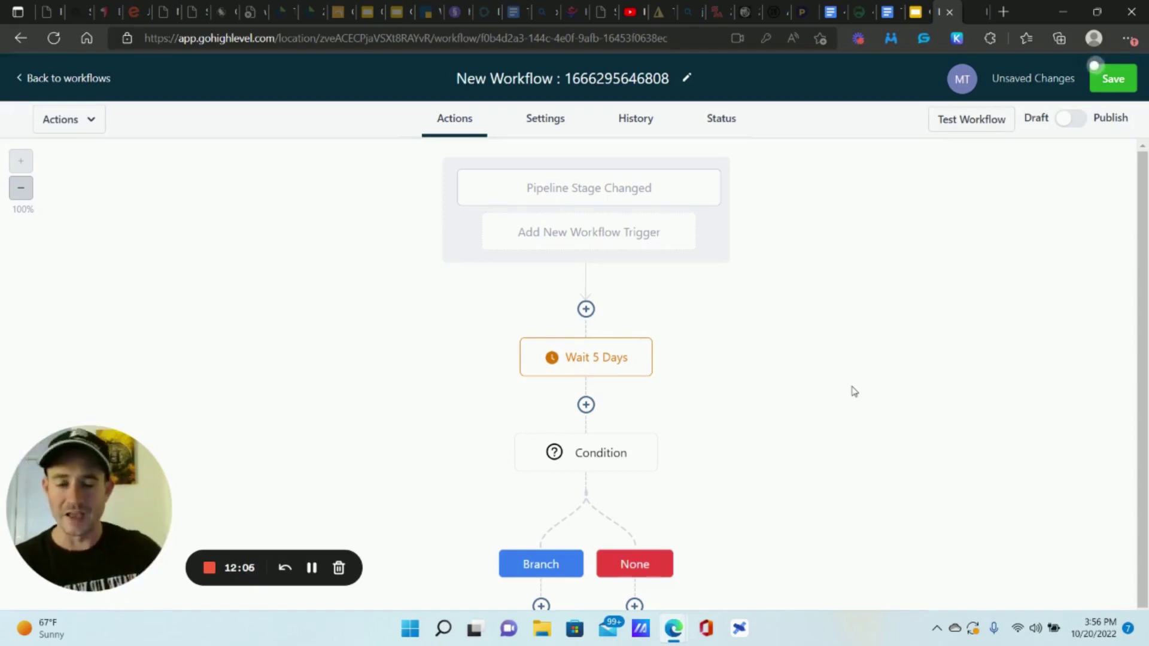
- Examine the notification types offered by an internal notification action on the None branch, and discard the action
{"action": "scroll", "coordinate": [857, 389], "scroll_direction": "down", "scroll_amount": 2}
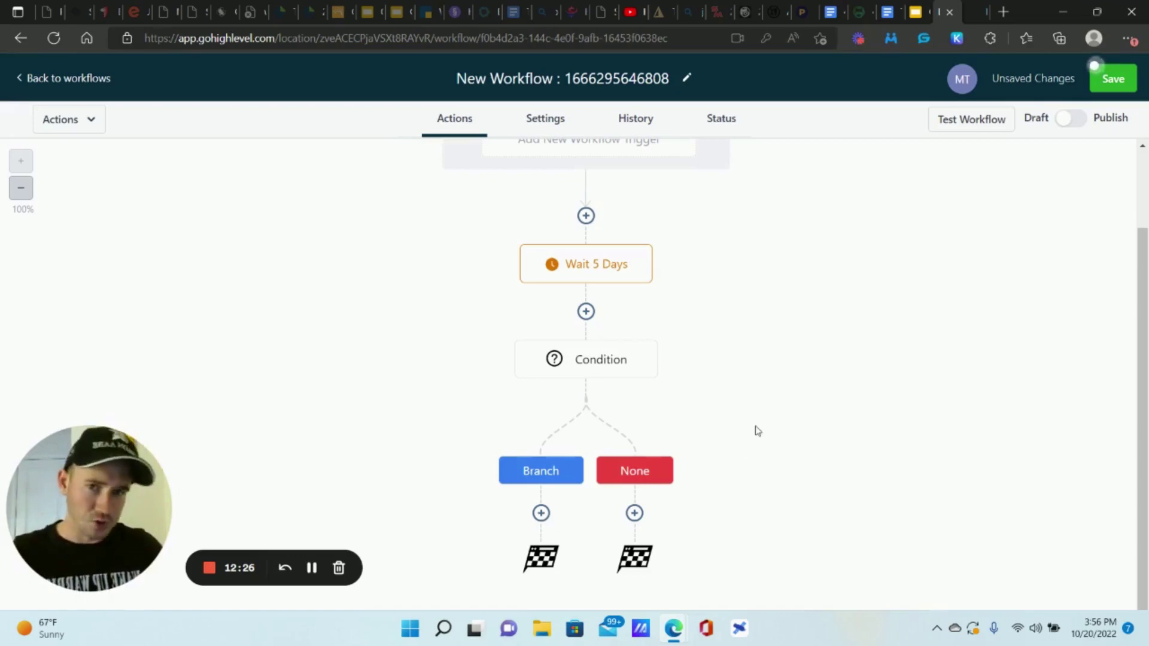
{"action": "left_click", "coordinate": [635, 513]}
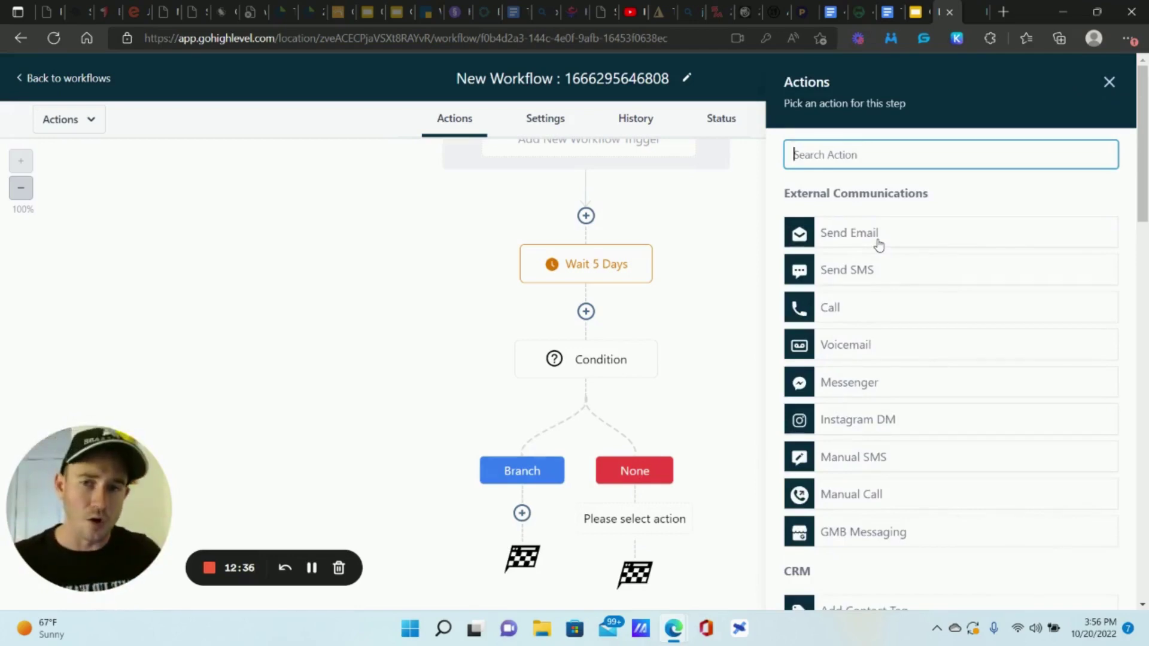
{"action": "scroll", "coordinate": [918, 284], "scroll_direction": "down", "scroll_amount": 15}
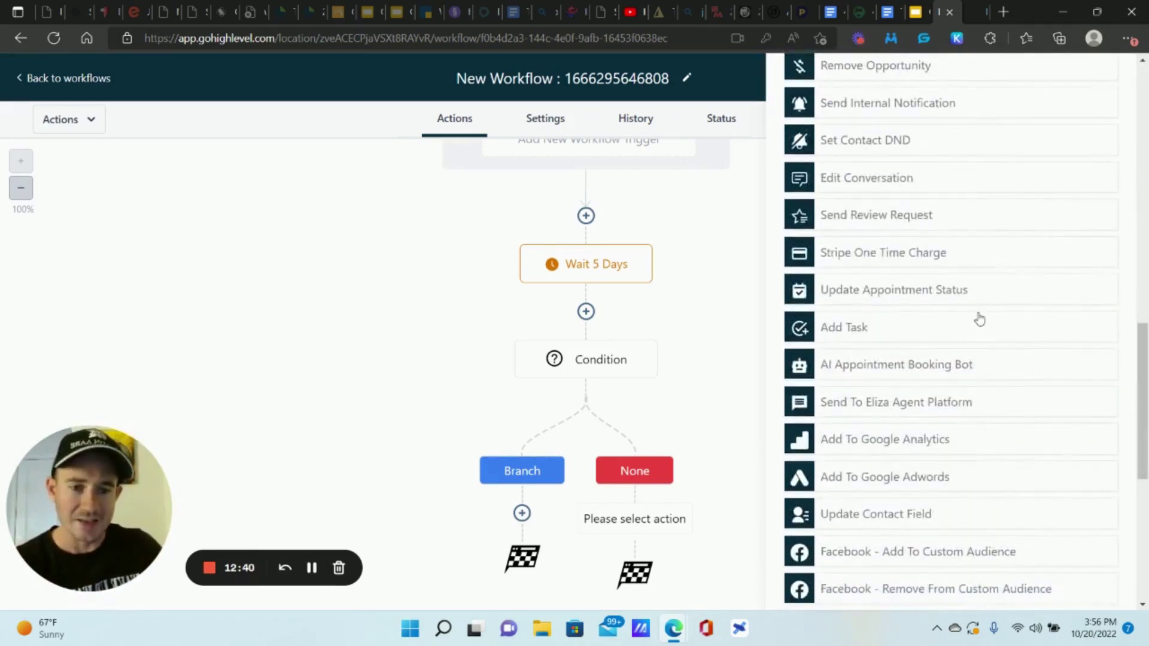
{"action": "scroll", "coordinate": [963, 305], "scroll_direction": "up", "scroll_amount": 3}
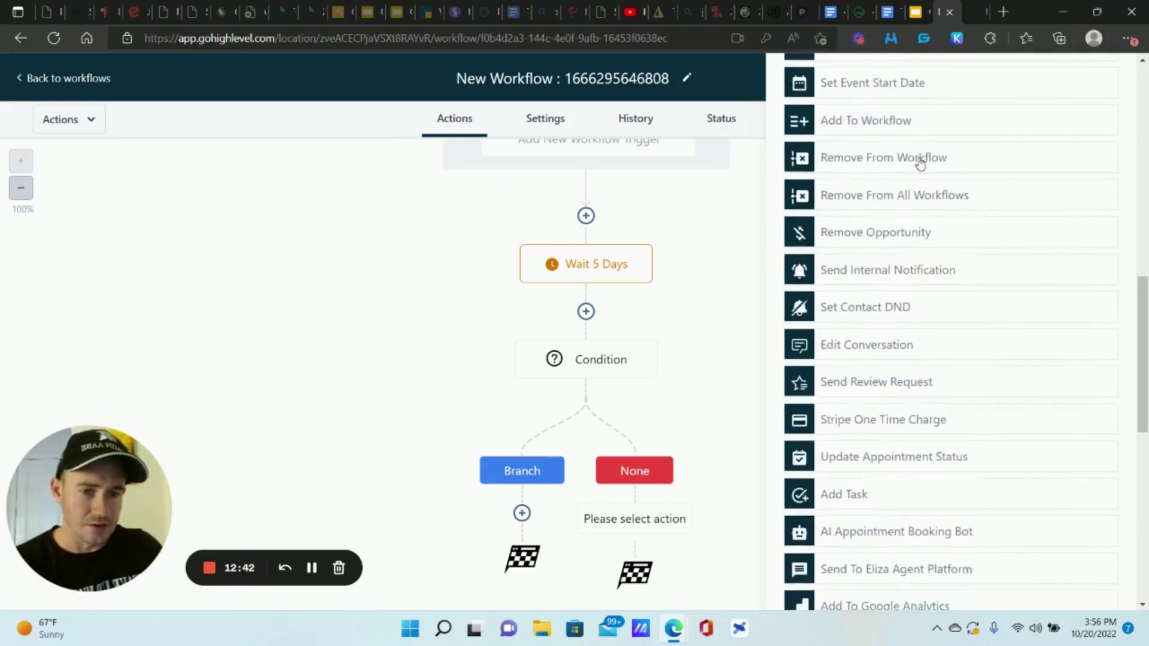
{"action": "scroll", "coordinate": [918, 161], "scroll_direction": "up", "scroll_amount": 3}
{"action": "scroll", "coordinate": [917, 269], "scroll_direction": "down", "scroll_amount": 2}
{"action": "left_click", "coordinate": [901, 355]}
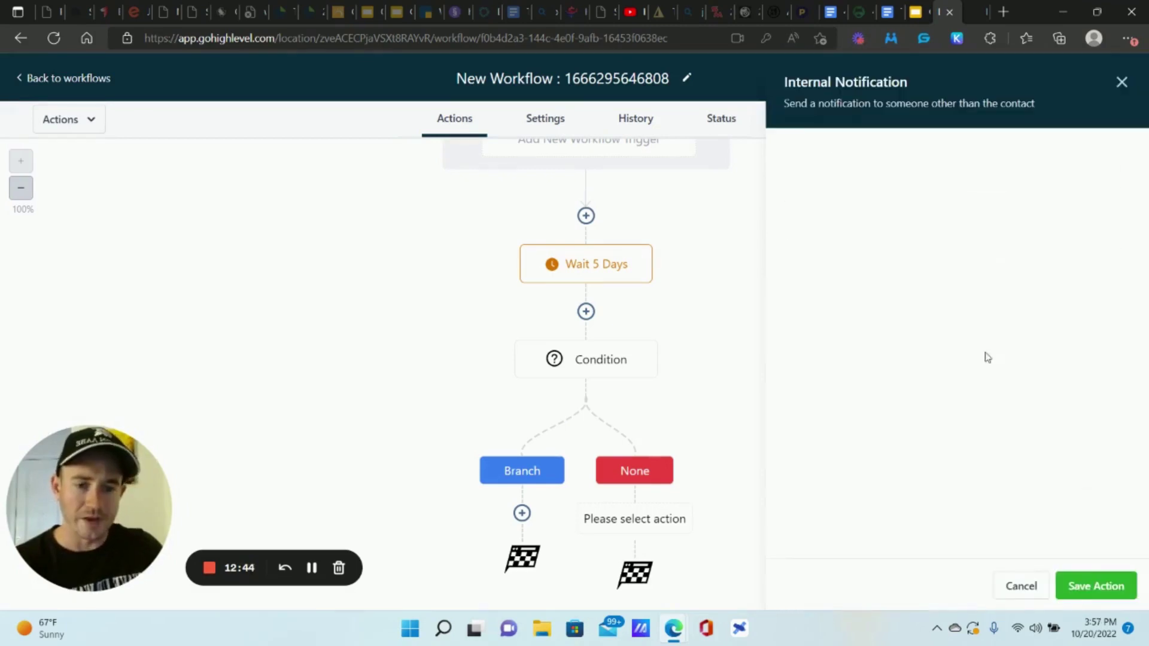
{"action": "left_click", "coordinate": [871, 248]}
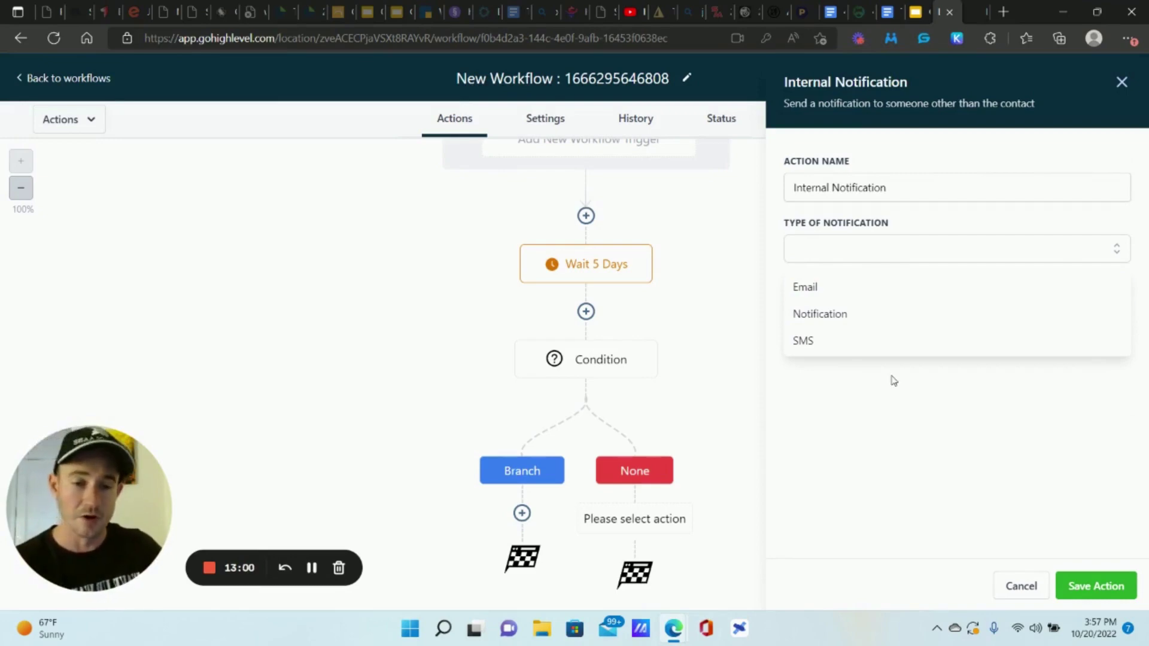
{"action": "left_click", "coordinate": [1022, 585]}
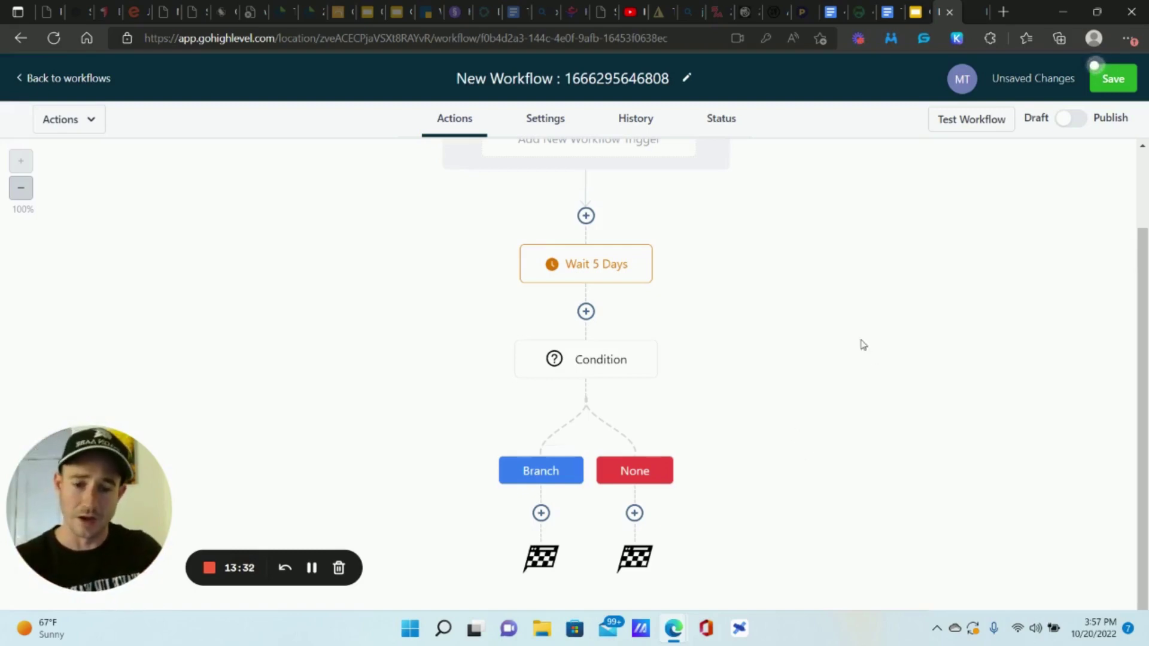
- Review the CRM and other actions available for the None branch without adding one
{"action": "left_click", "coordinate": [634, 513]}
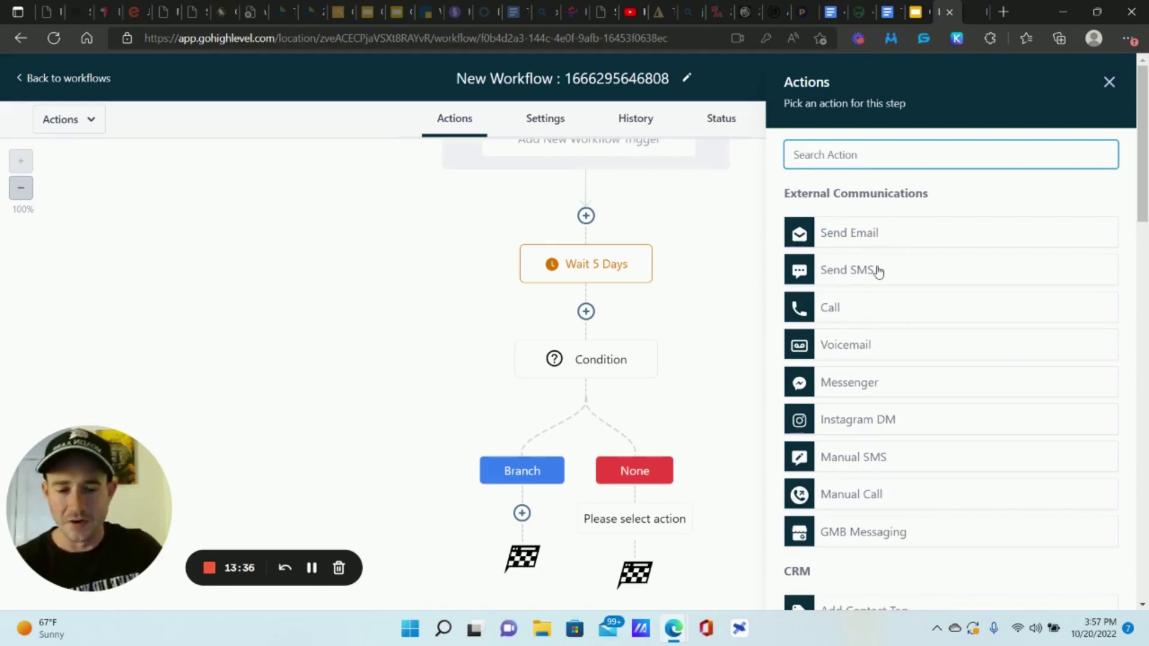
{"action": "scroll", "coordinate": [878, 272], "scroll_direction": "down", "scroll_amount": 4}
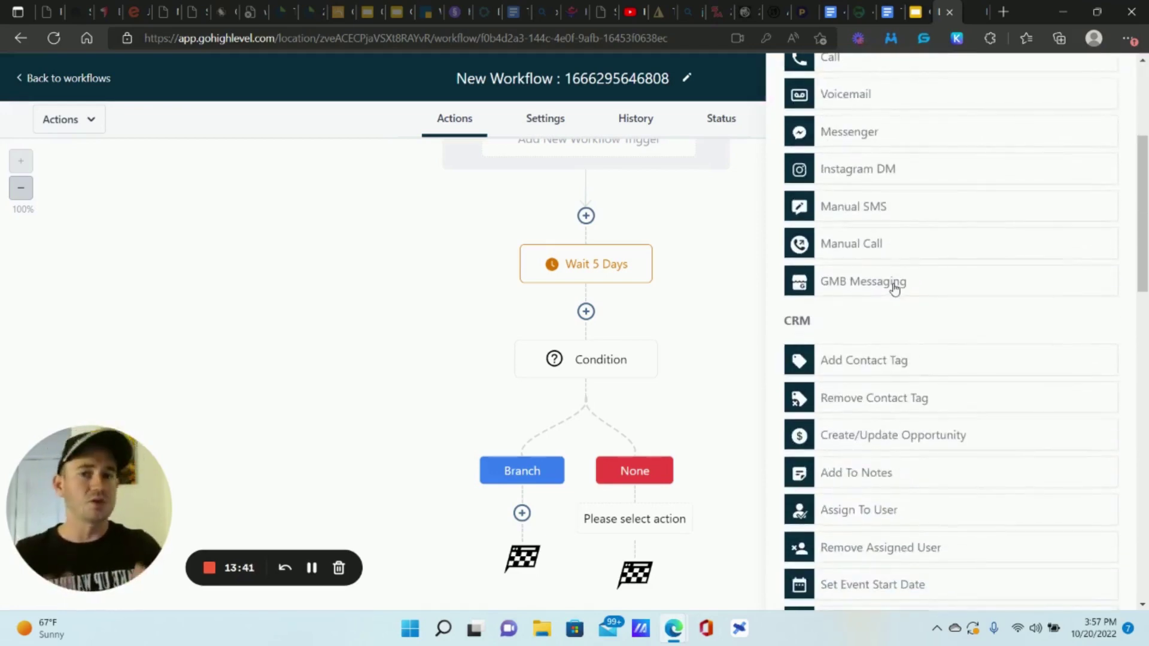
{"action": "scroll", "coordinate": [893, 288], "scroll_direction": "down", "scroll_amount": 4}
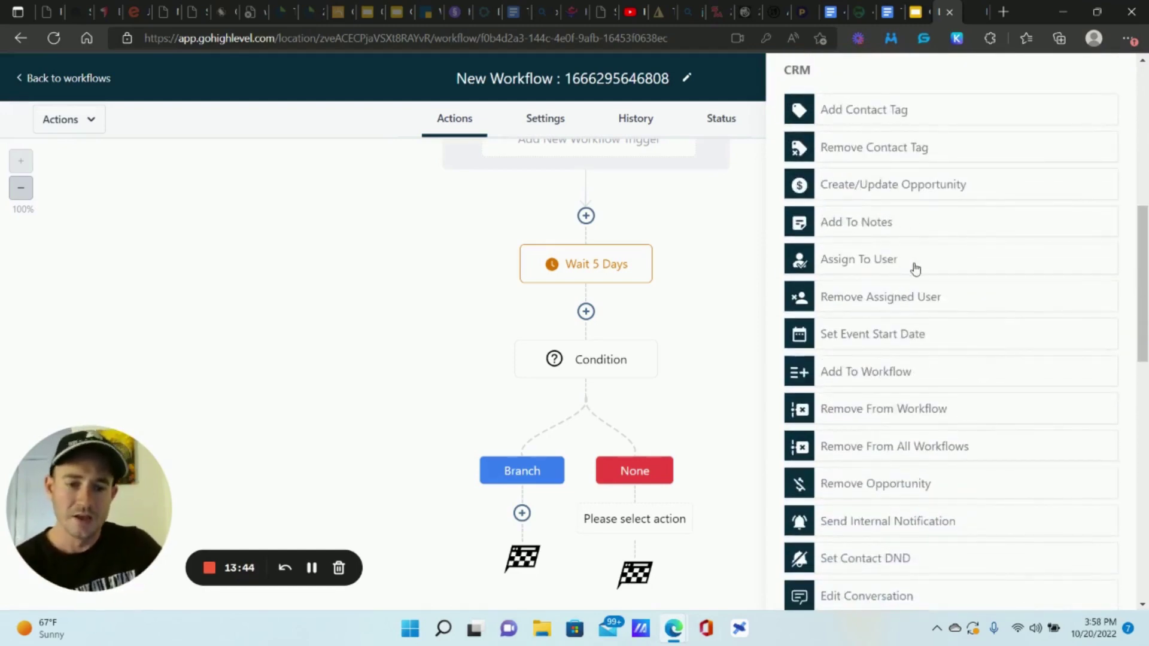
{"action": "scroll", "coordinate": [915, 266], "scroll_direction": "down", "scroll_amount": 5}
{"action": "scroll", "coordinate": [921, 217], "scroll_direction": "down", "scroll_amount": 2}
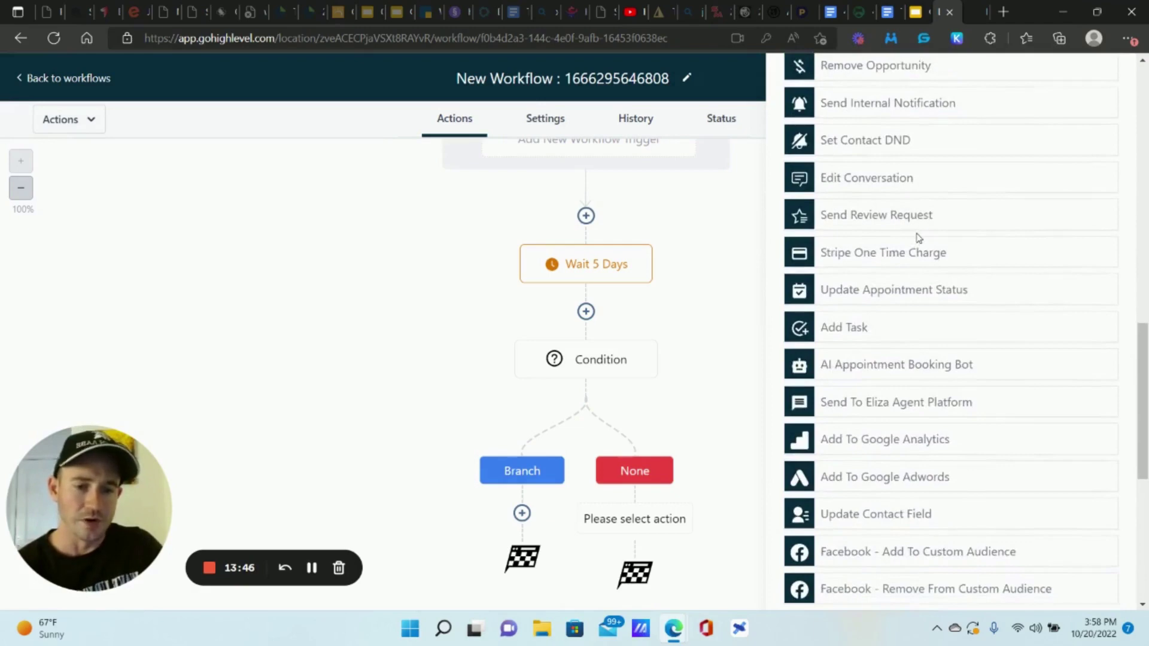
{"action": "scroll", "coordinate": [919, 237], "scroll_direction": "down", "scroll_amount": 1}
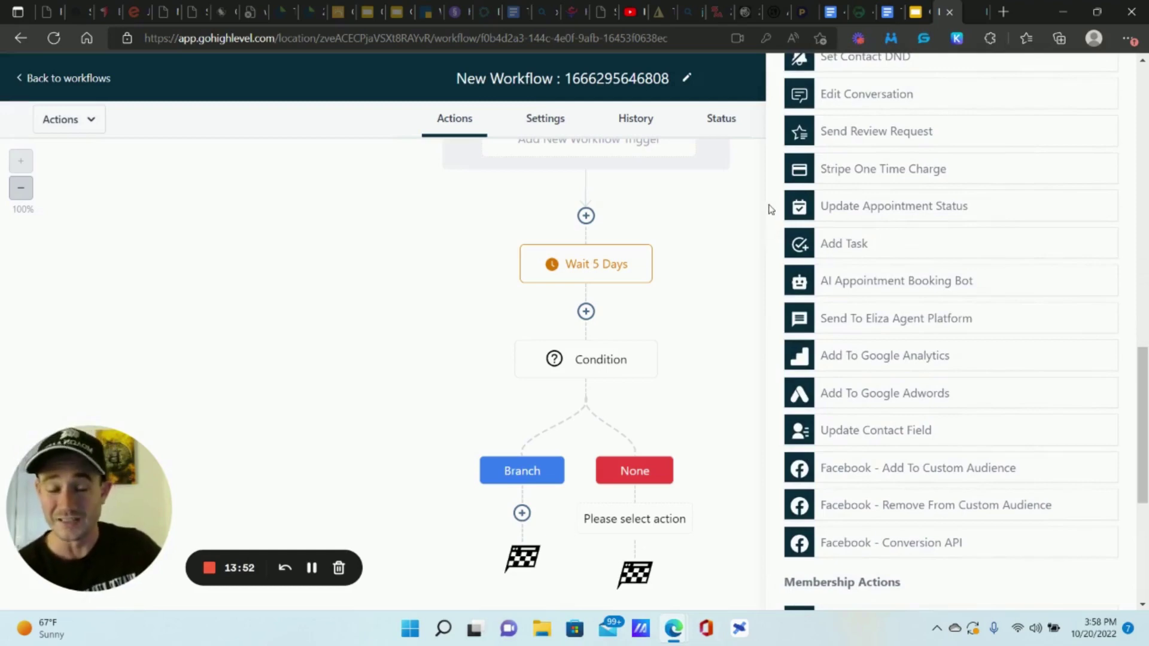
{"action": "scroll", "coordinate": [1077, 216], "scroll_direction": "up", "scroll_amount": 15}
{"action": "left_click", "coordinate": [1108, 79]}
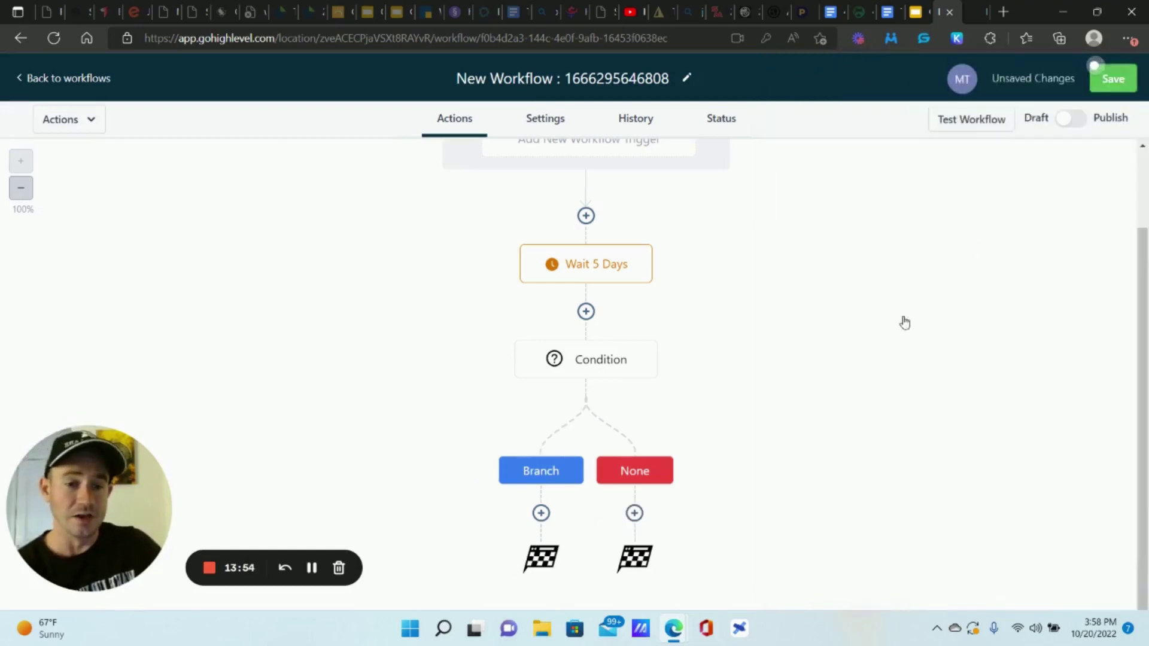